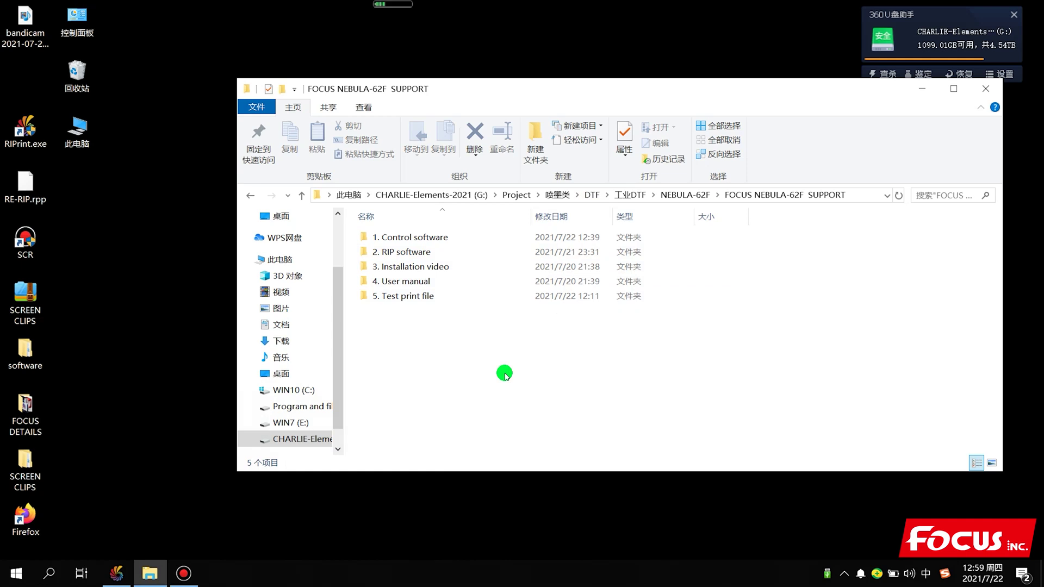
Check the computer's basic system properties, such as the Windows version and system type, and close the system window.
left_click(75, 128)
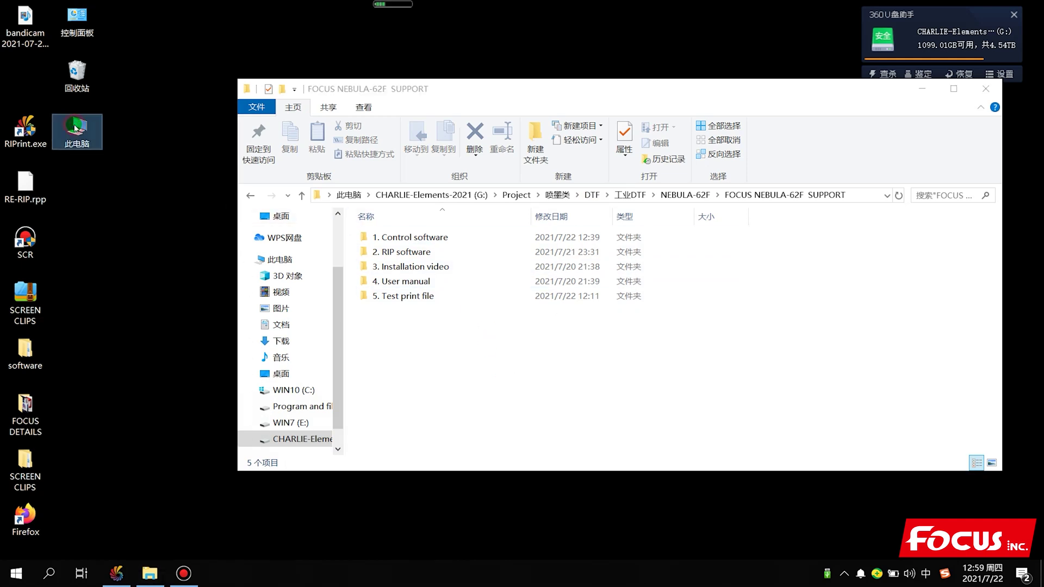
right_click(75, 128)
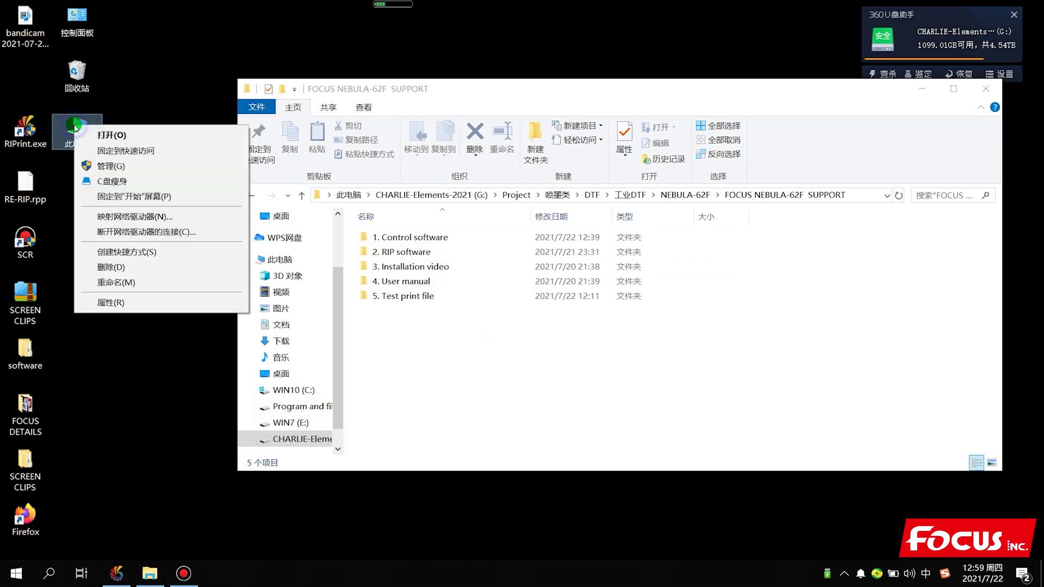
left_click(105, 303)
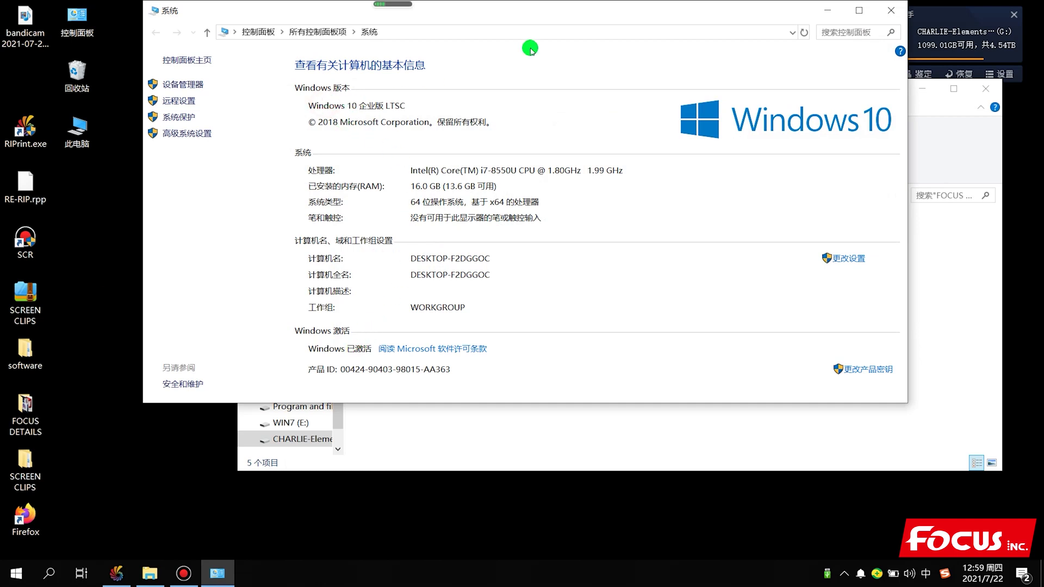
left_click(891, 10)
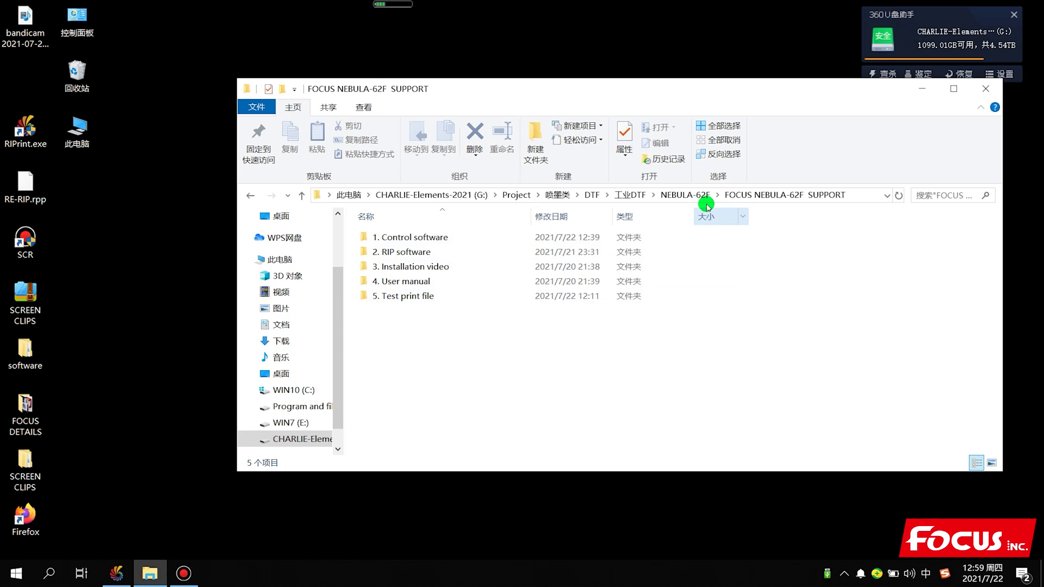
Open the "1-Windows 10 setting" folder inside "1. Control software" and widen the name column to show full file names.
left_click(682, 194)
double_click(433, 252)
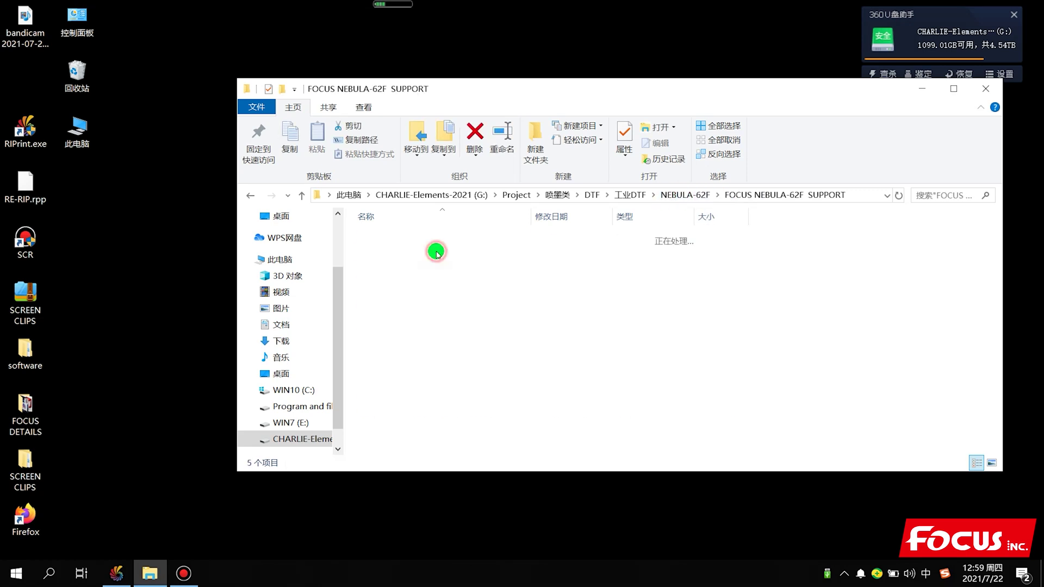
double_click(434, 238)
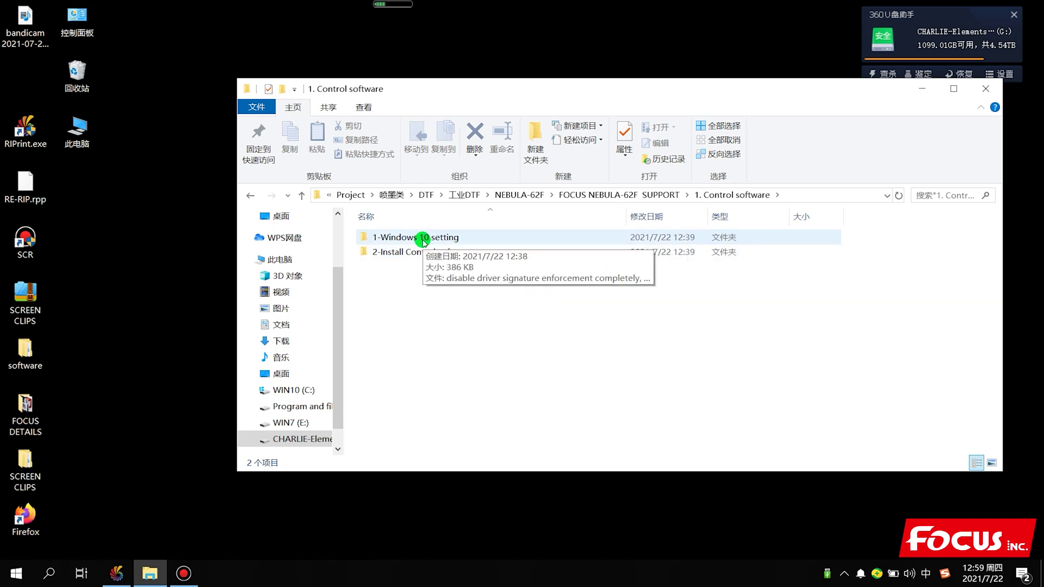
double_click(423, 240)
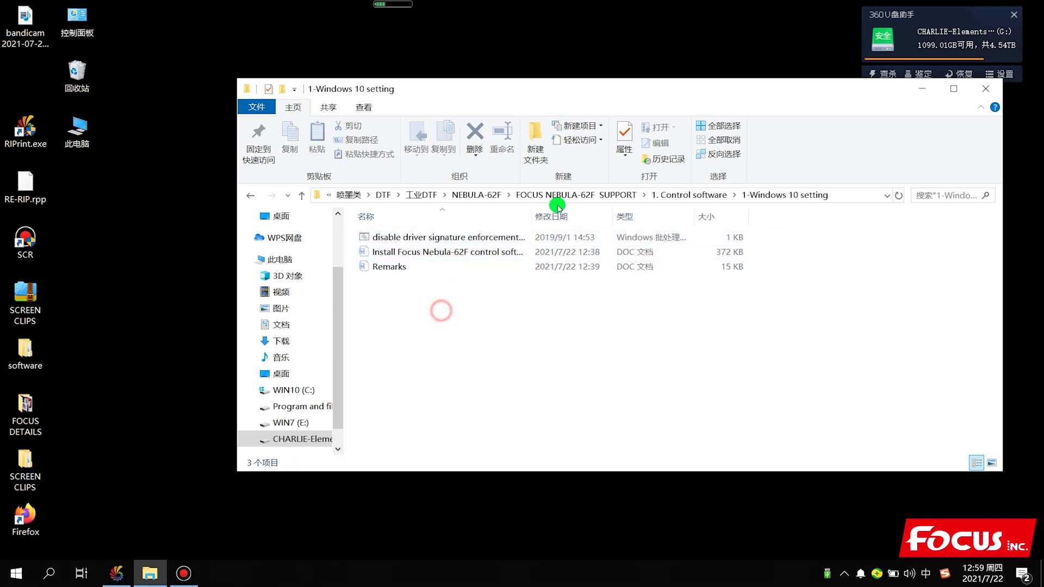
left_click_drag(531, 215, 645, 239)
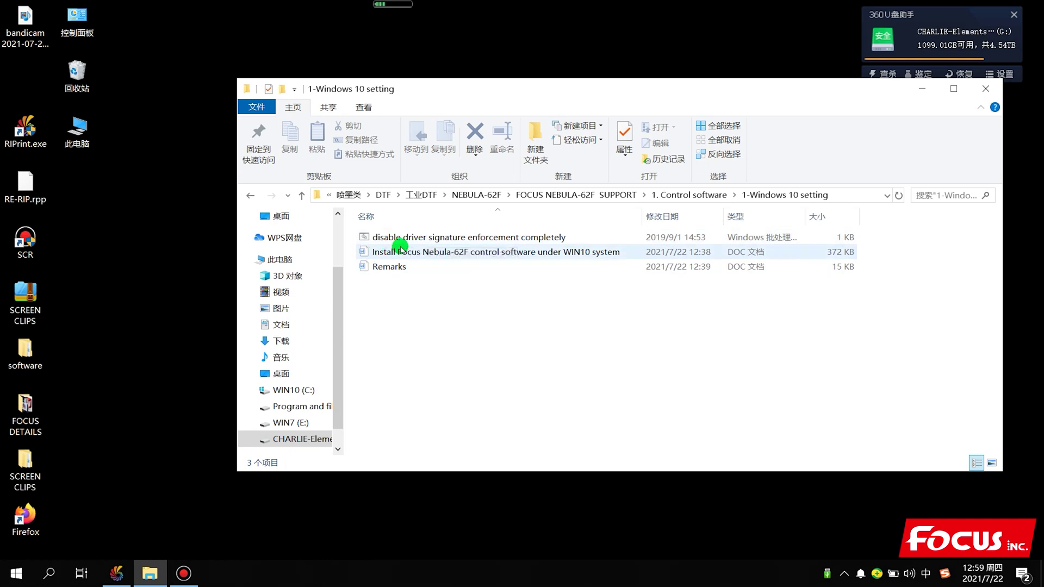
Open the document "Install Focus Nebula-62F control software under WIN10 system" from the Windows 10 setting folder.
left_click(414, 238)
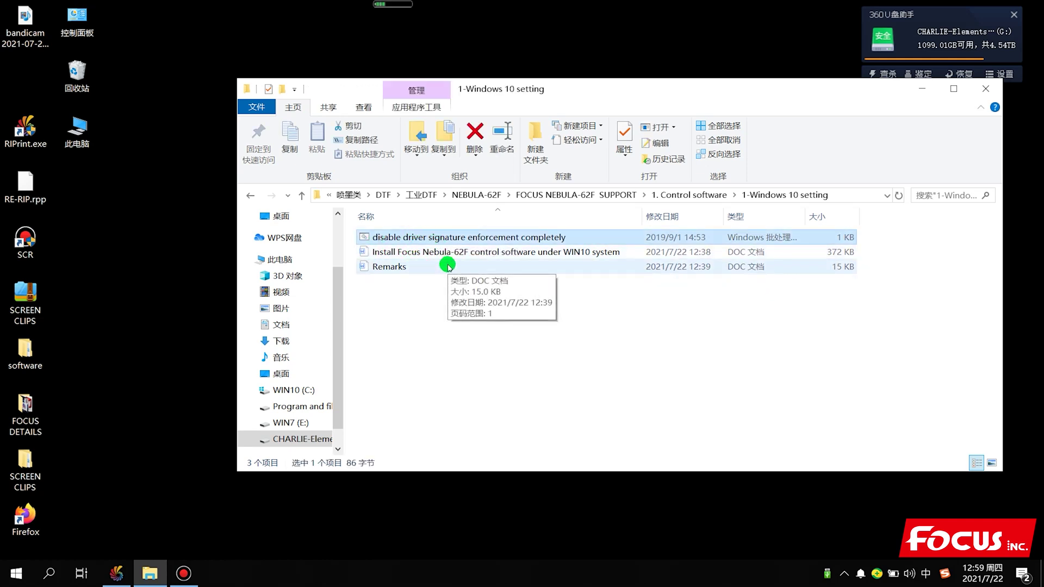
left_click(428, 325)
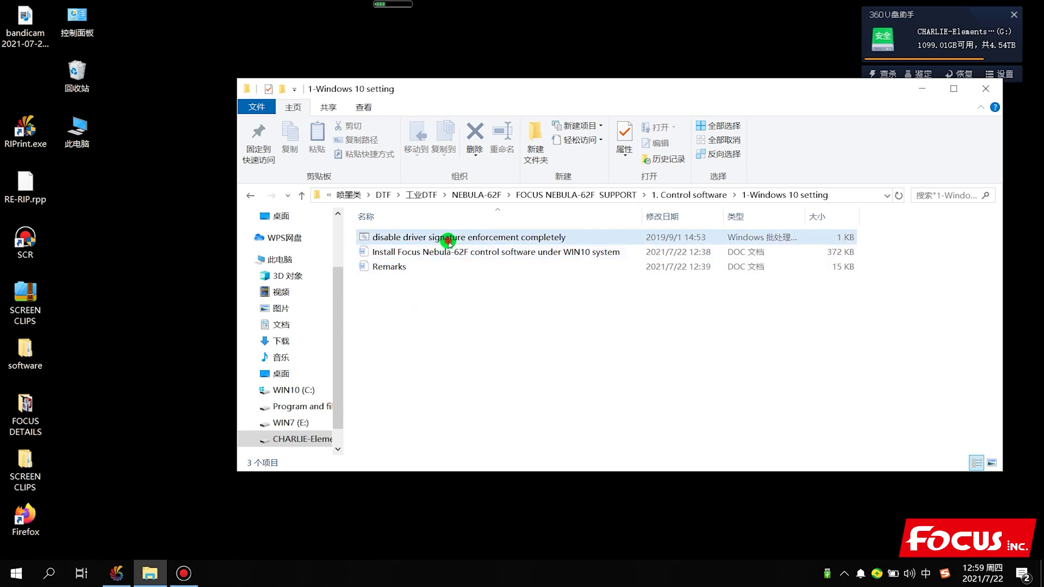
left_click(449, 243)
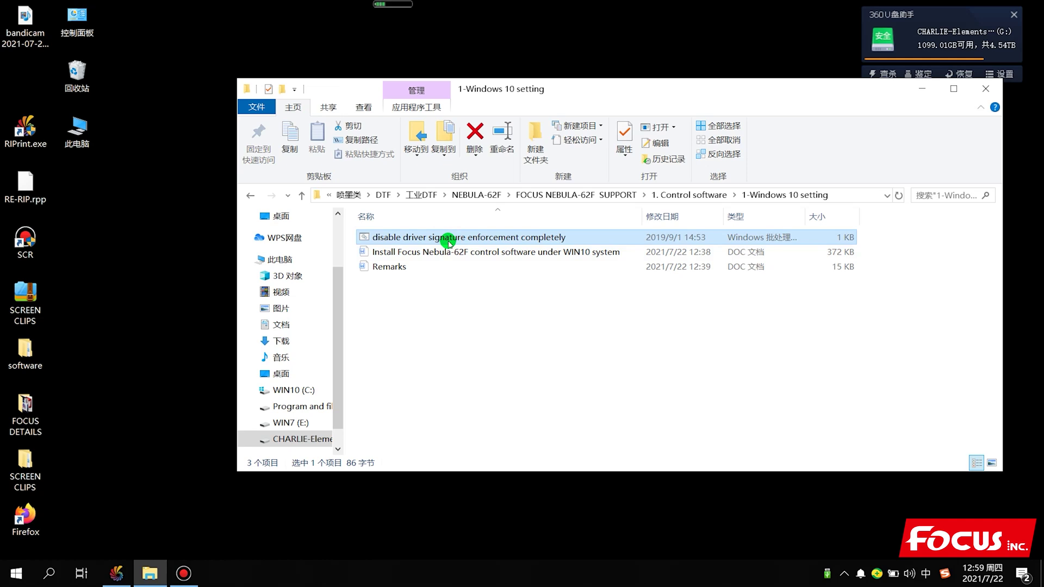
left_click(445, 257)
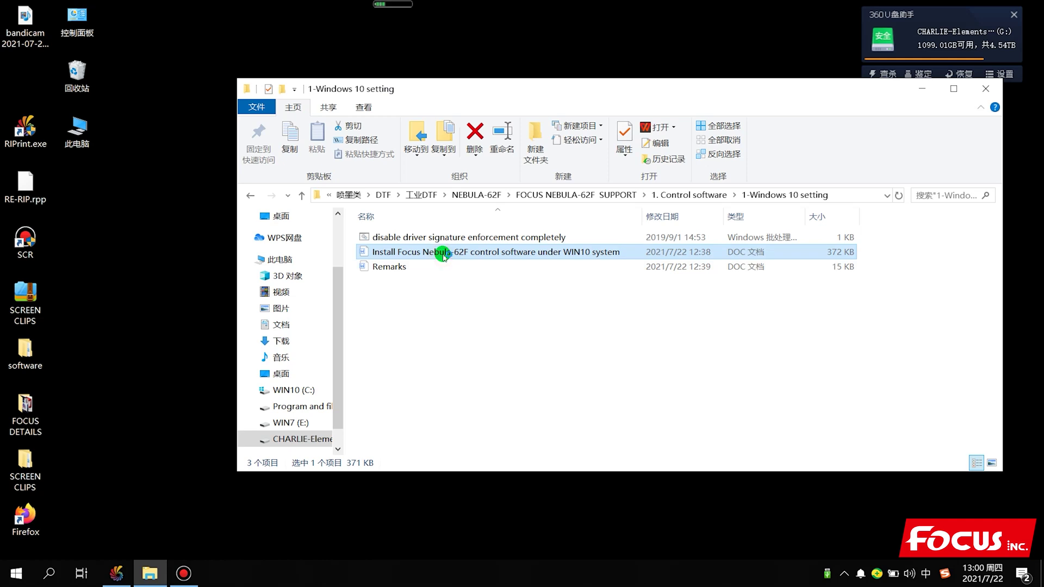
double_click(443, 253)
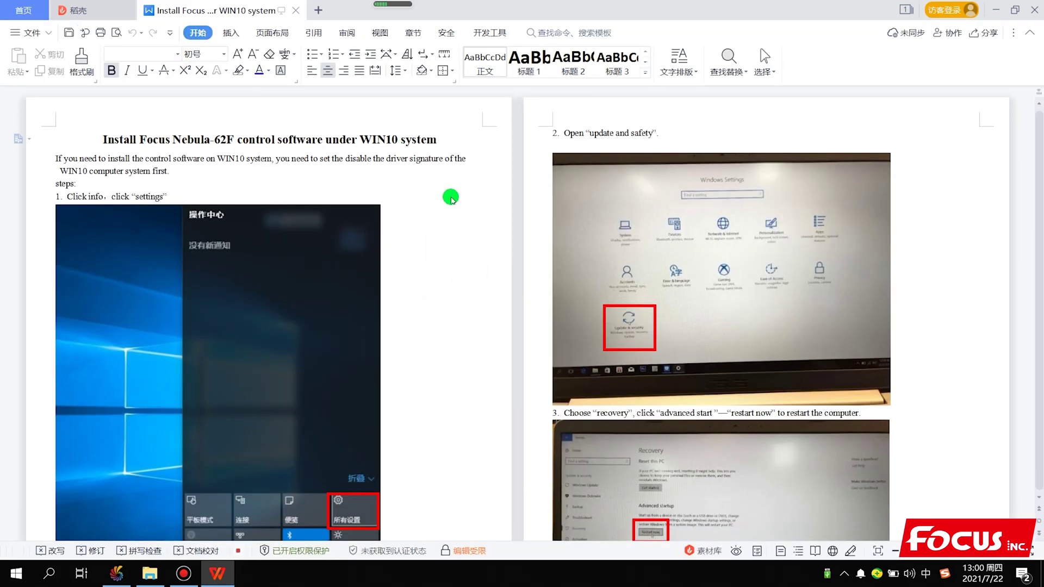
Switch the installation guide to outline view.
left_click(272, 33)
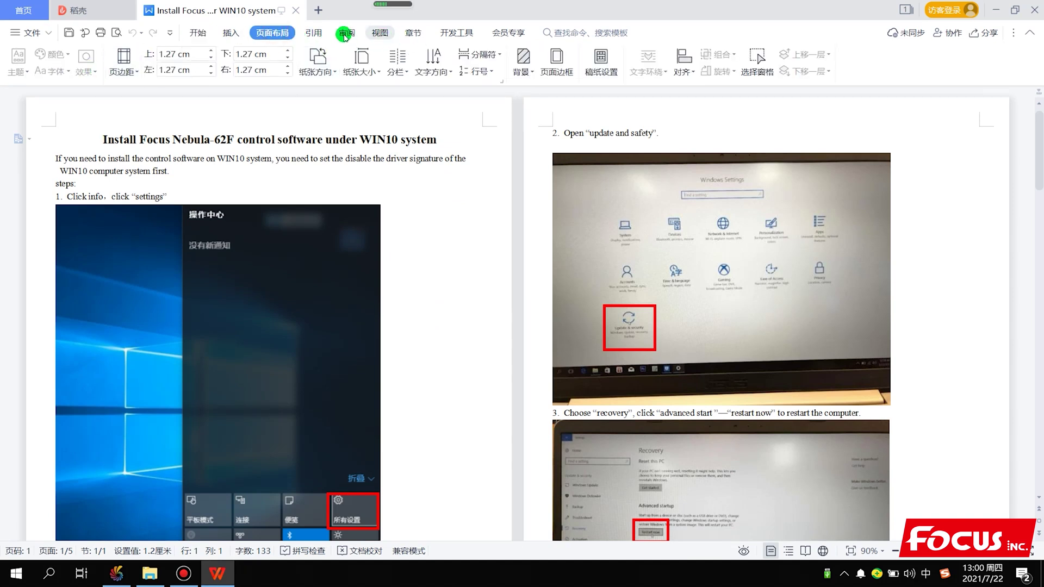
left_click(379, 33)
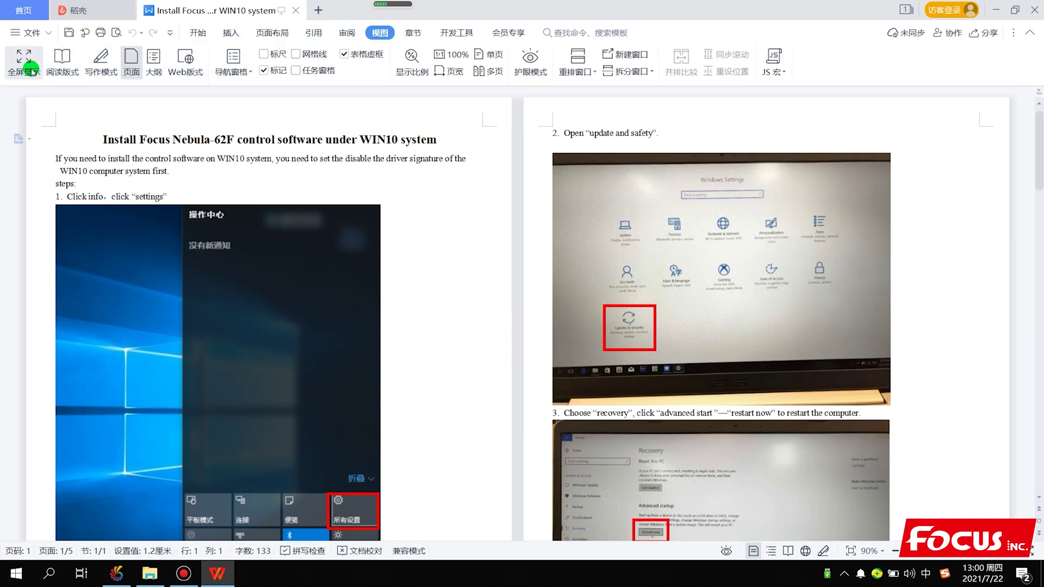
left_click(154, 64)
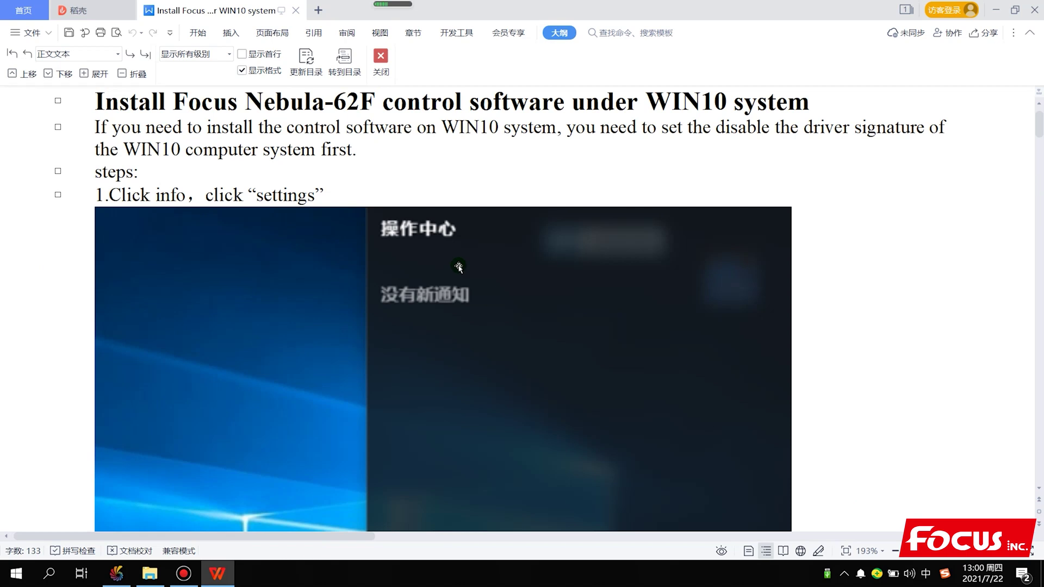
Read through the guide's steps for disabling driver signature enforcement, from opening the Windows settings to the final step.
left_click(443, 198)
scroll(262, 173, "down", 1)
scroll(262, 173, "down", 10)
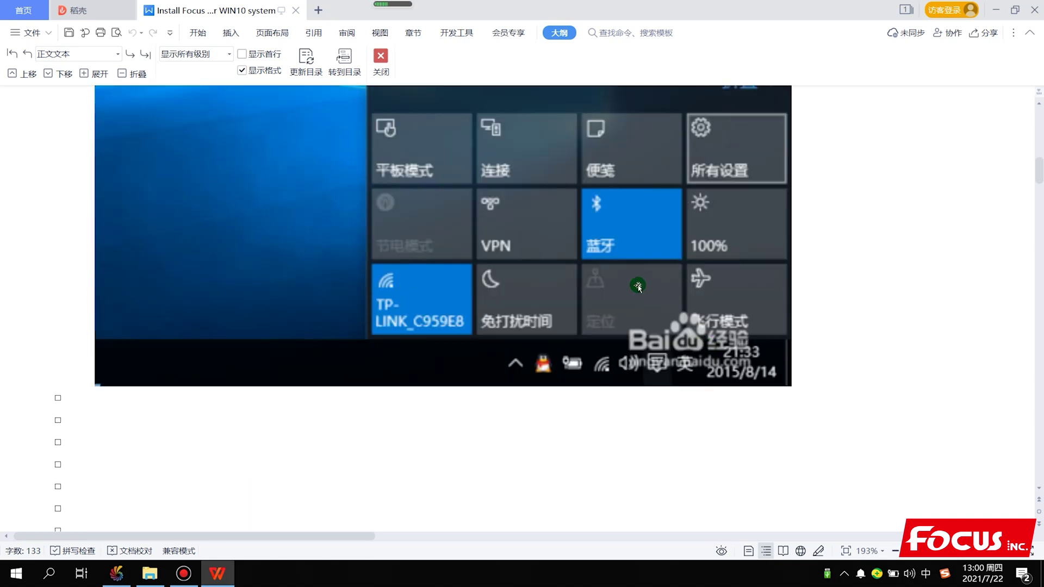
scroll(381, 288, "down", 5)
scroll(326, 228, "down", 16)
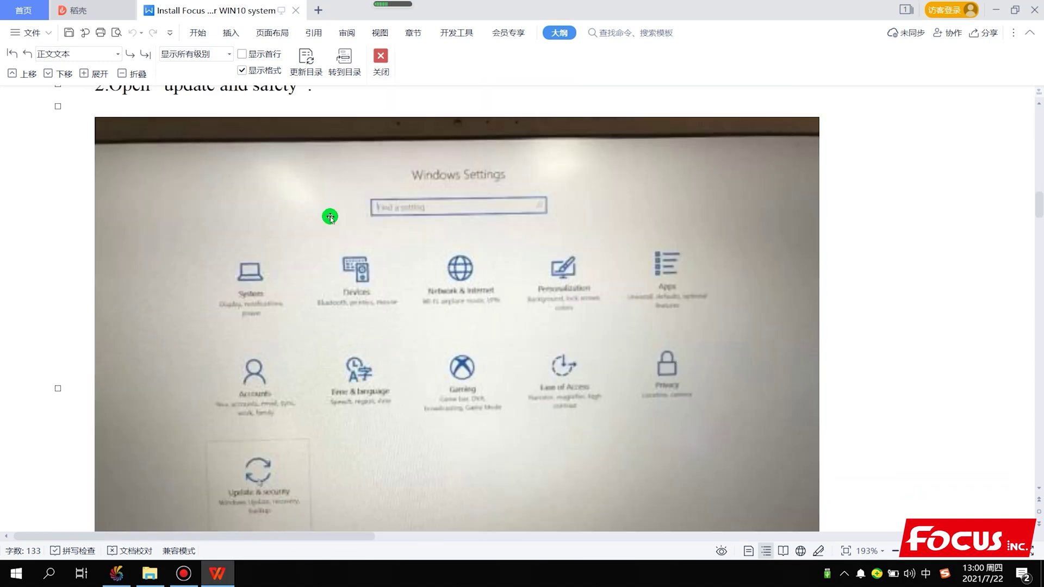
scroll(348, 248, "up", 3)
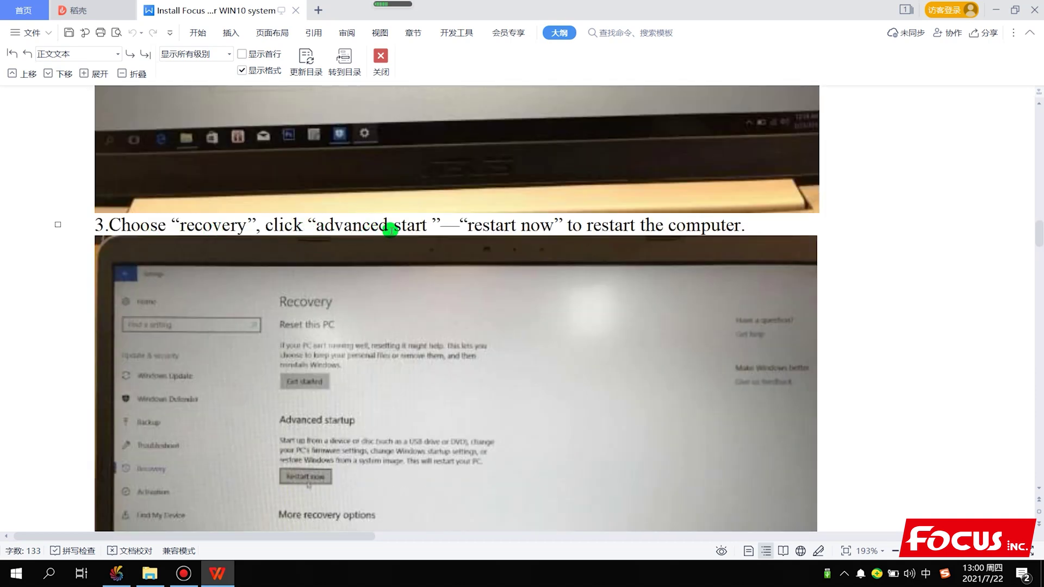
scroll(387, 228, "down", 1)
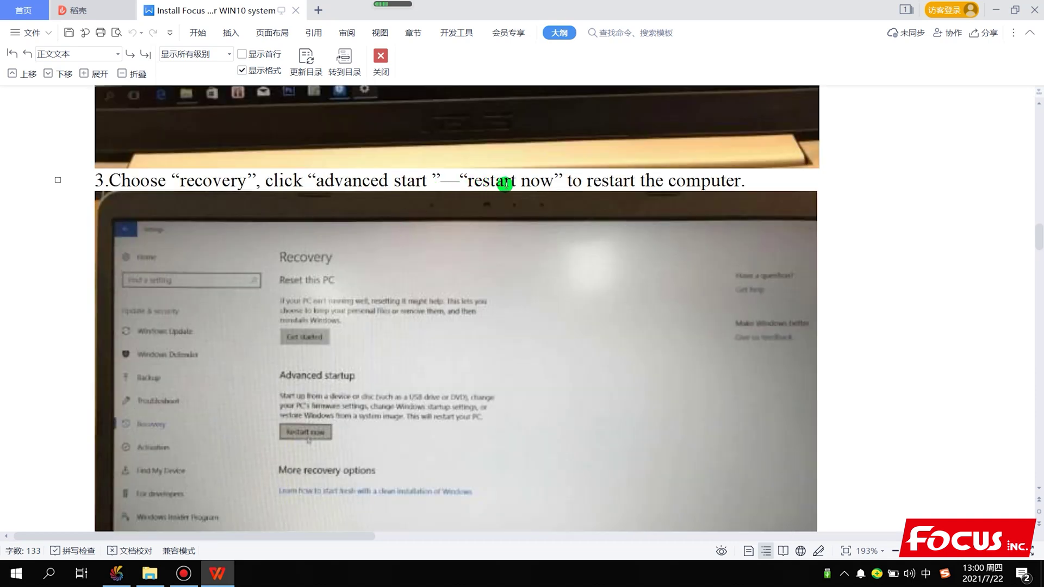
scroll(534, 182, "down", 12)
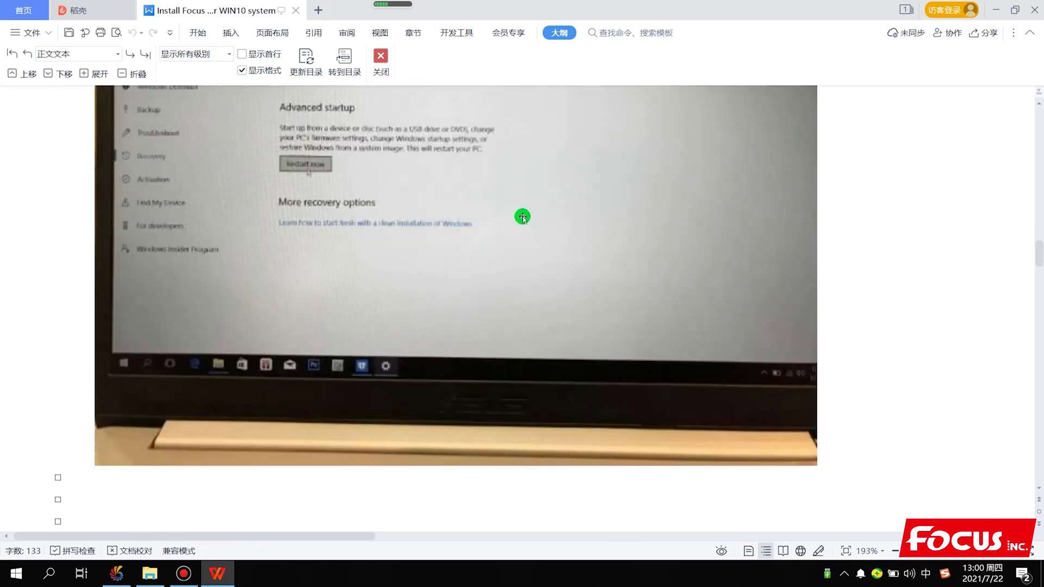
scroll(462, 279, "down", 5)
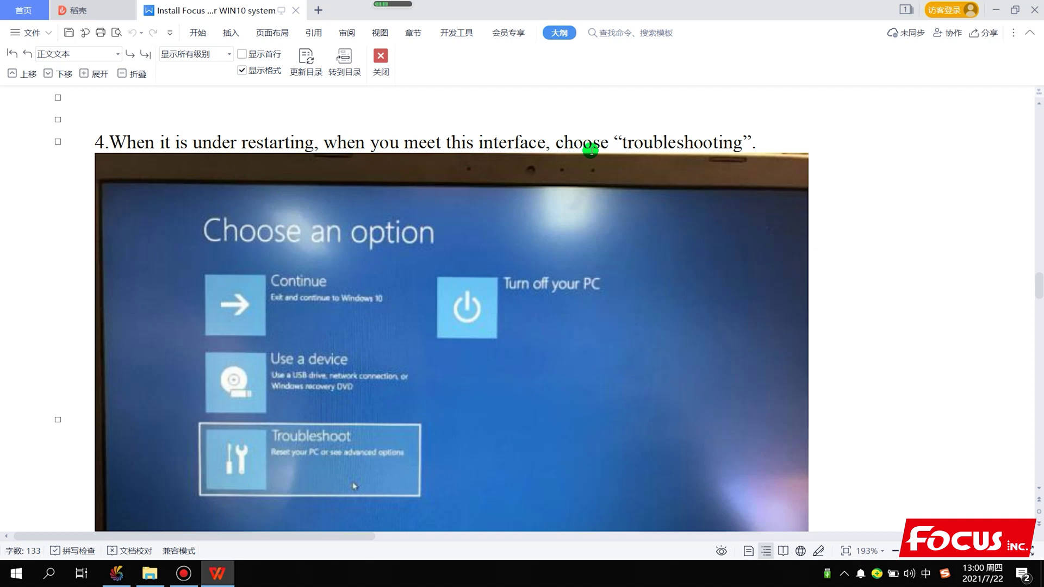
scroll(345, 419, "down", 8)
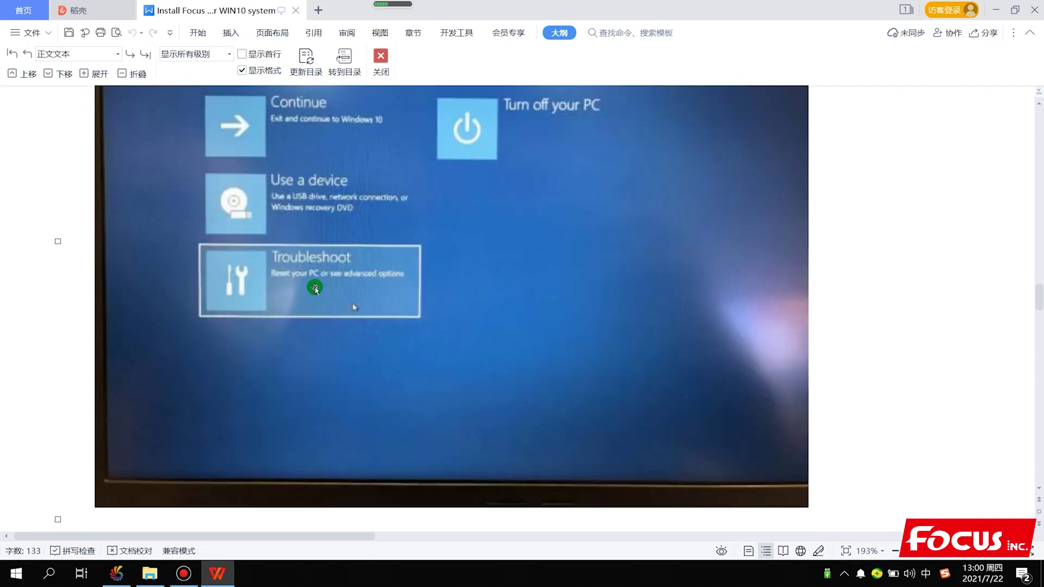
scroll(315, 288, "down", 6)
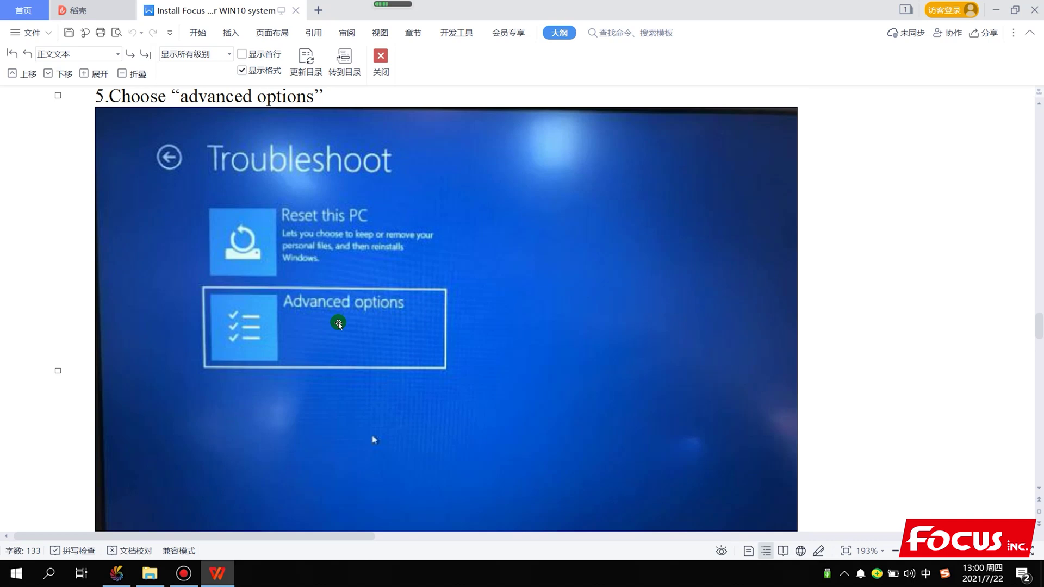
scroll(338, 323, "down", 18)
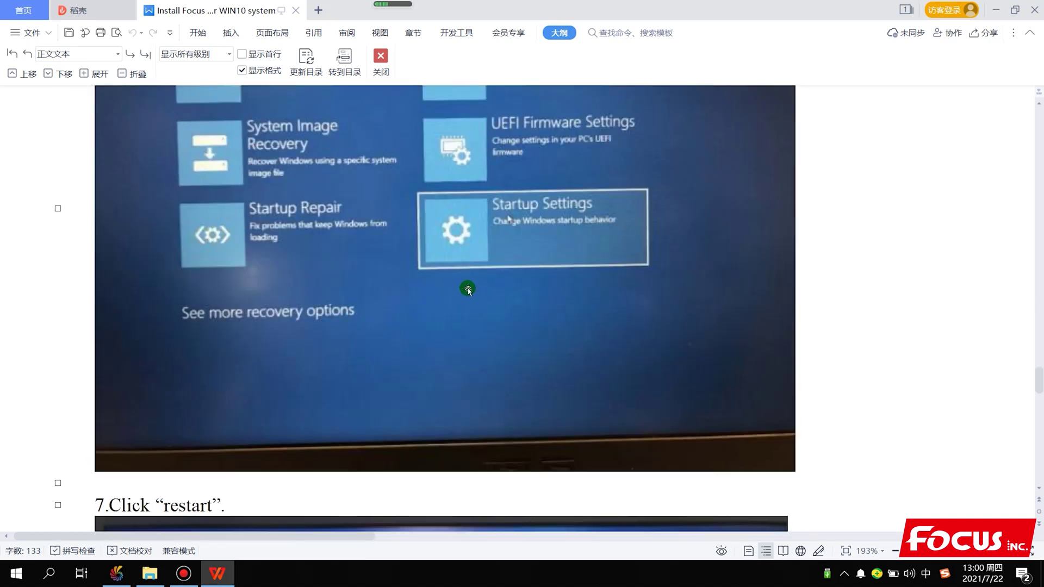
scroll(525, 223, "down", 10)
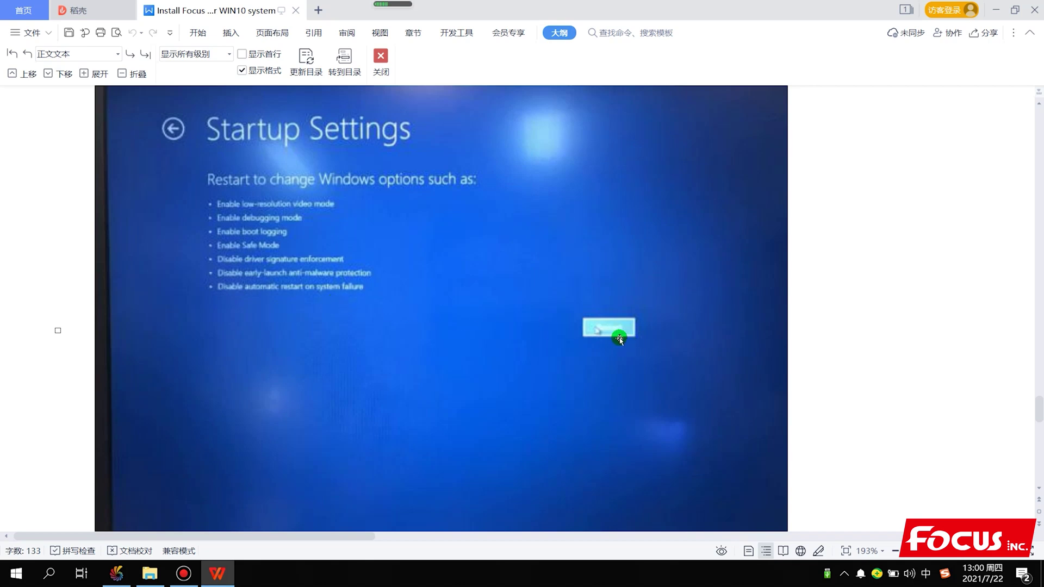
scroll(618, 339, "down", 14)
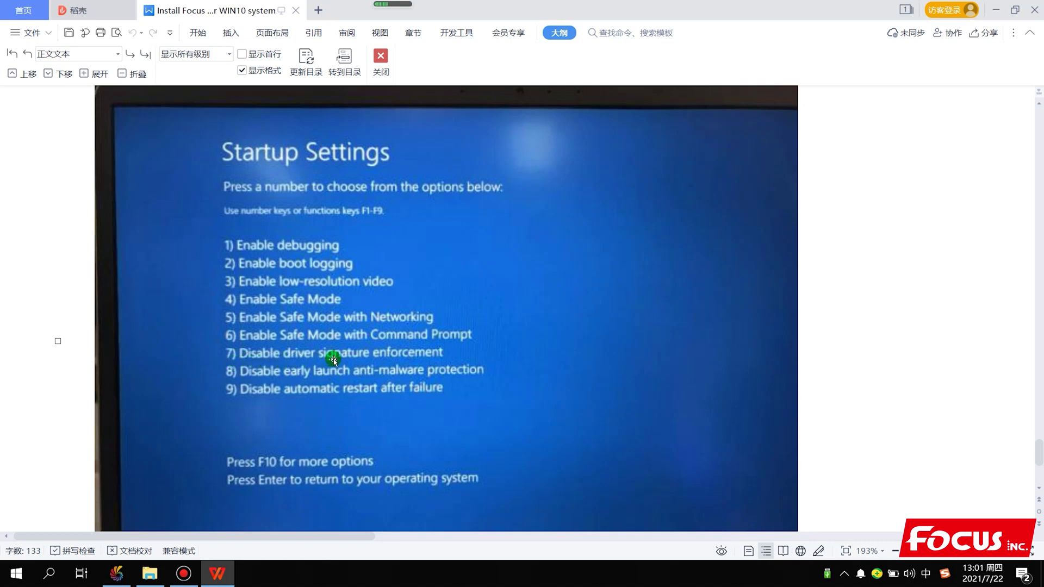
scroll(405, 362, "down", 4)
scroll(407, 363, "down", 1)
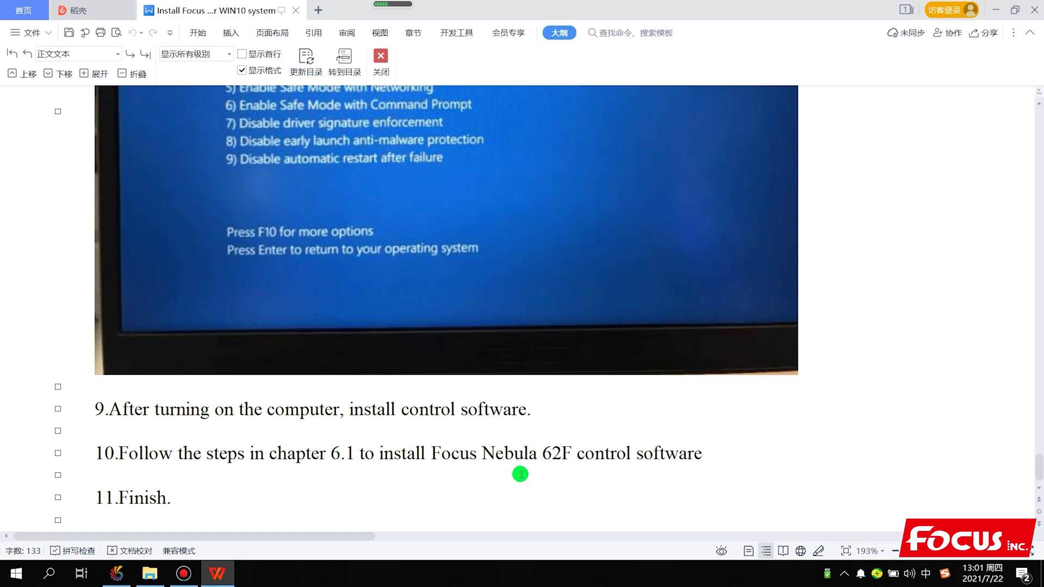
Minimize the guide and open the Recovery (恢复) page under Update & Security (更新和安全) in Windows Settings.
left_click(995, 10)
right_click(14, 576)
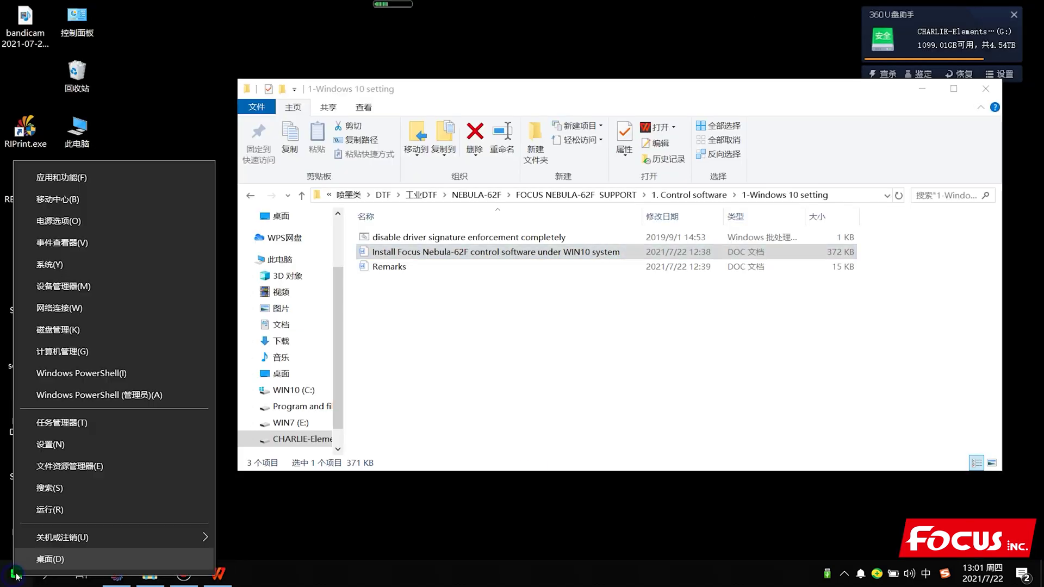
left_click(15, 578)
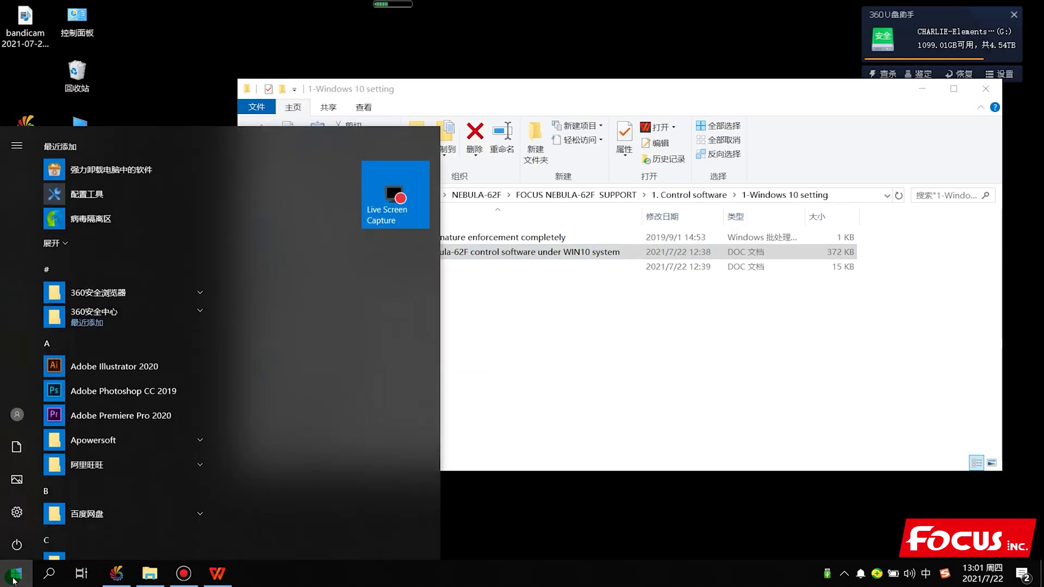
left_click(18, 517)
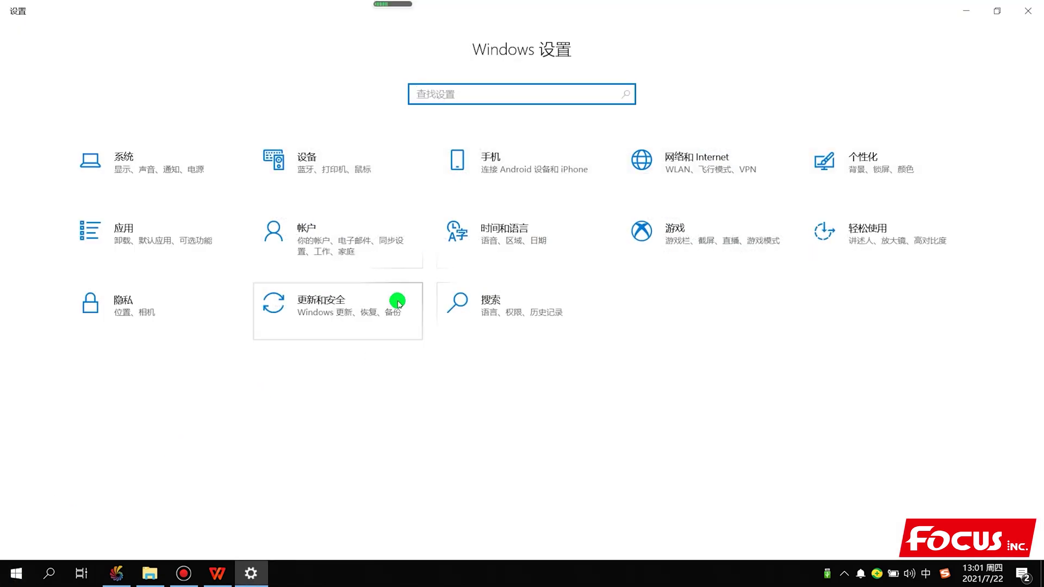
left_click(338, 310)
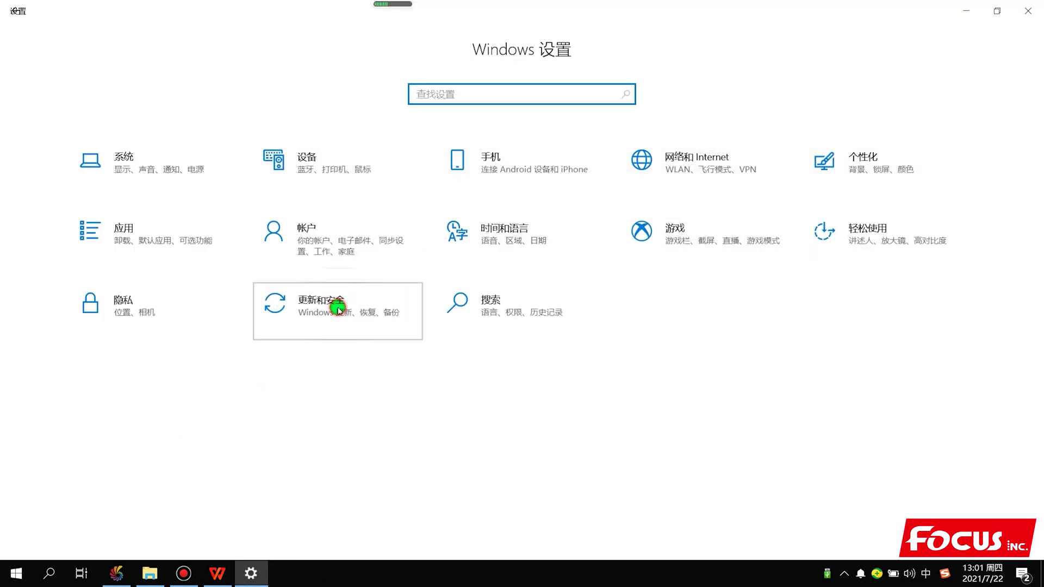
left_click(62, 263)
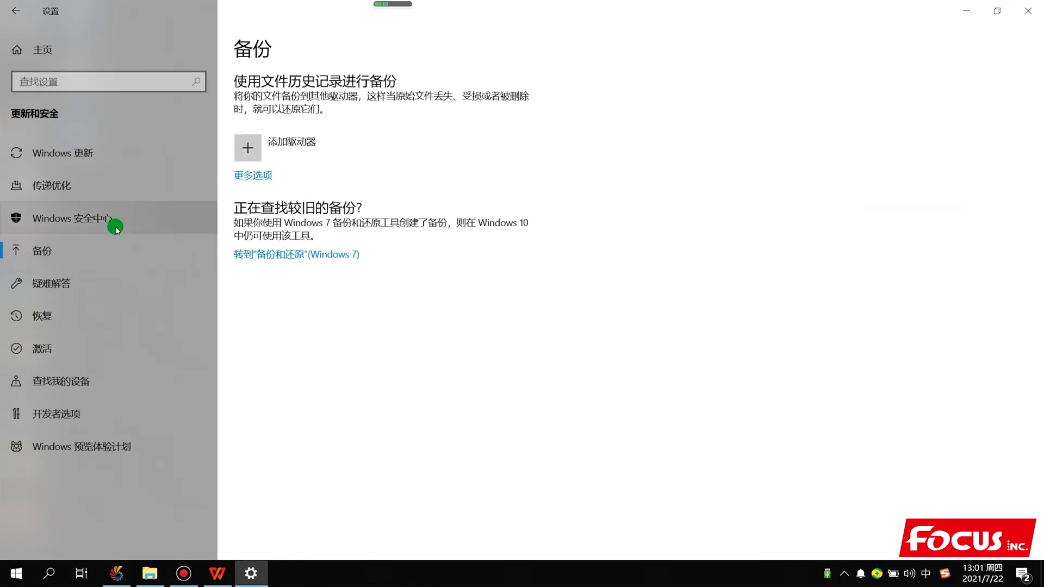
left_click(57, 315)
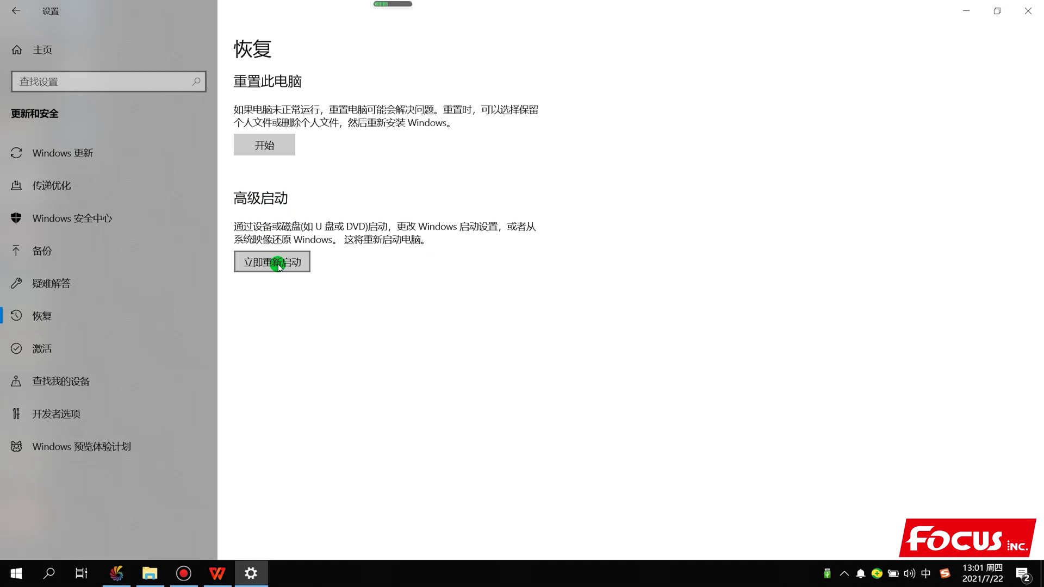
Switch back to the WPS installation guide and review its Startup Settings screens and closing steps 9 to 11.
mouse_move(216, 574)
left_click(239, 490)
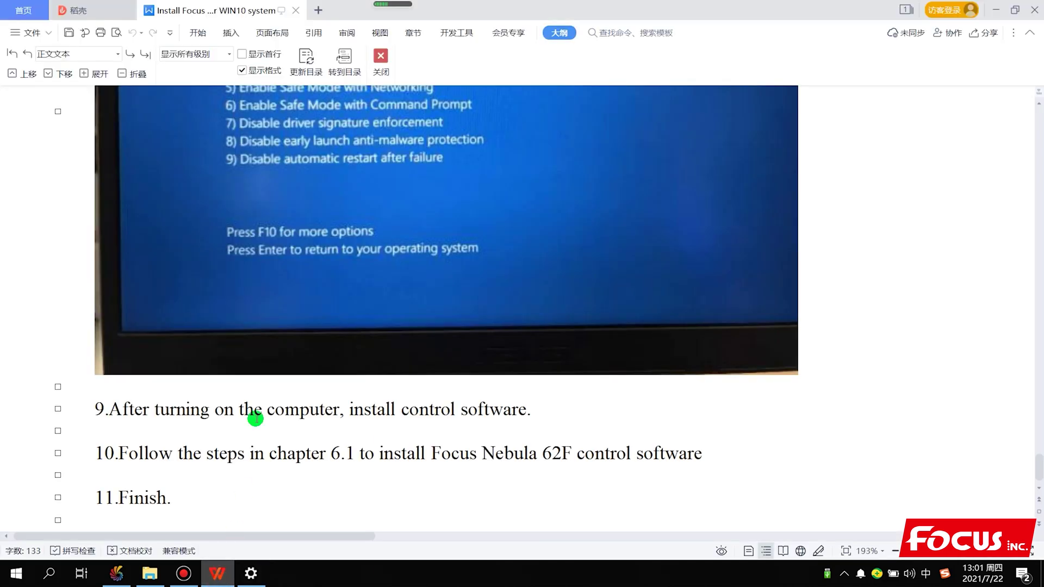
scroll(288, 287, "up", 4)
scroll(298, 279, "up", 2)
scroll(305, 270, "down", 2)
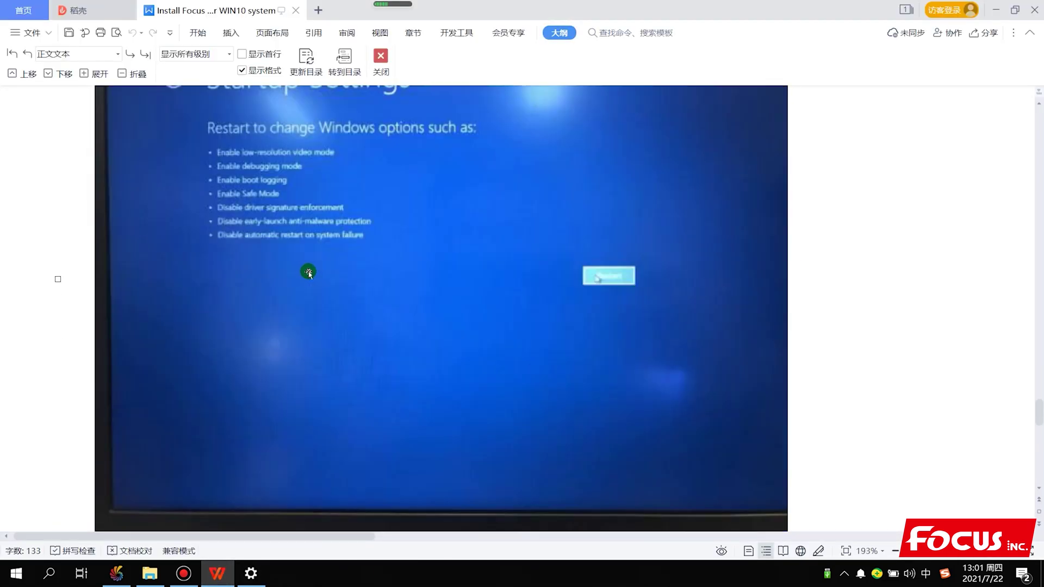
scroll(321, 296, "down", 3)
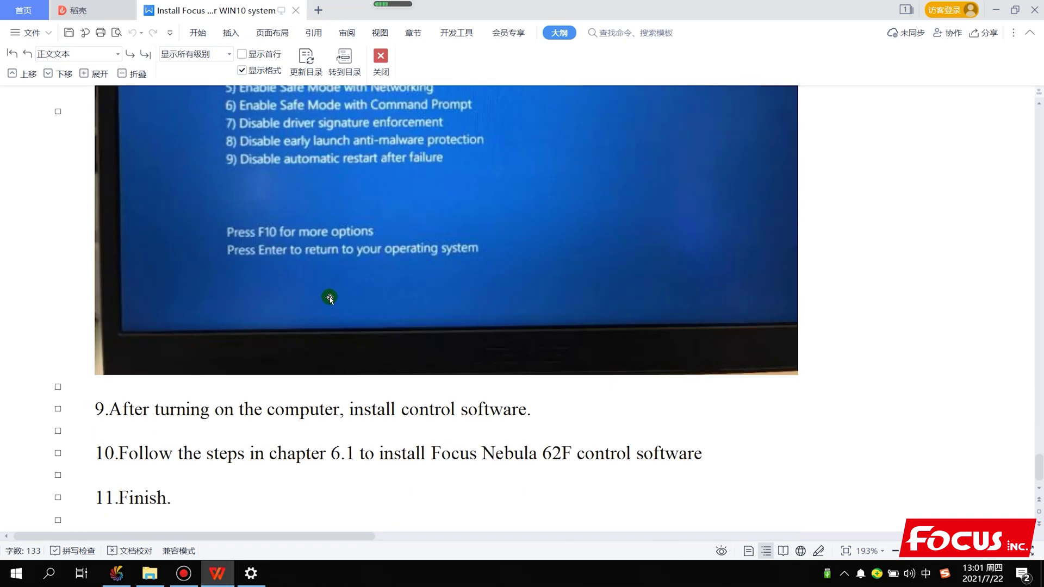
Close the installation guide and minimize the Windows Settings window to return to the desktop.
left_click(1031, 16)
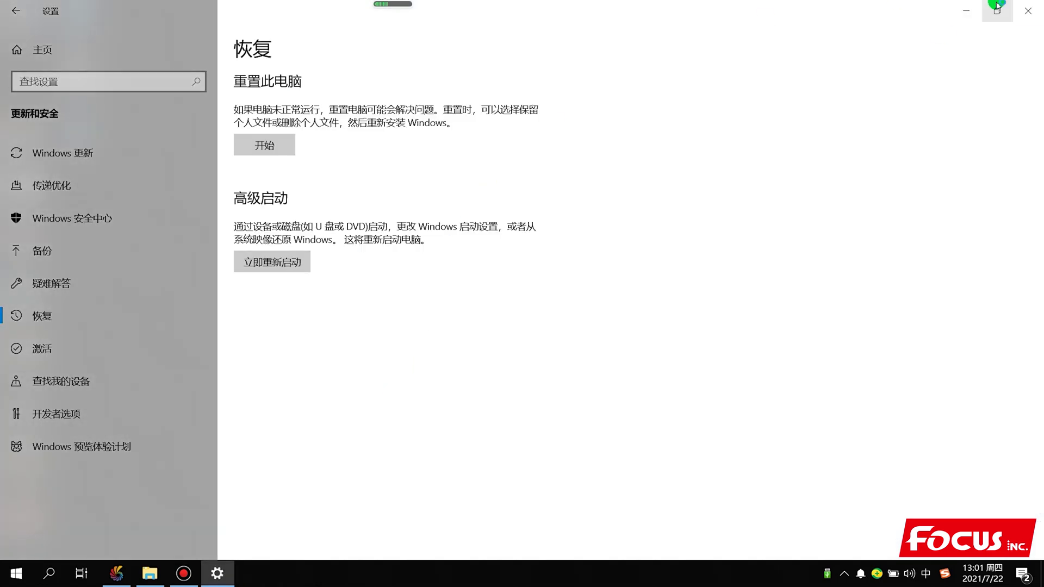
left_click(973, 10)
left_click(443, 365)
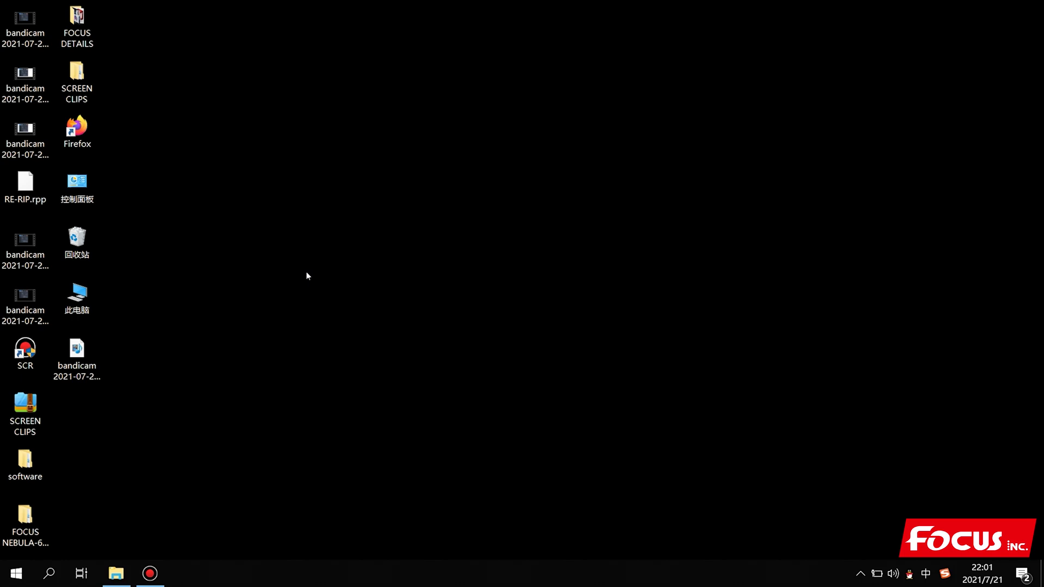
Move the FOCUS NEBULA-62F SUPPORT folder to the empty middle area of the desktop and select it.
left_click_drag(26, 523, 427, 232)
left_click(497, 244)
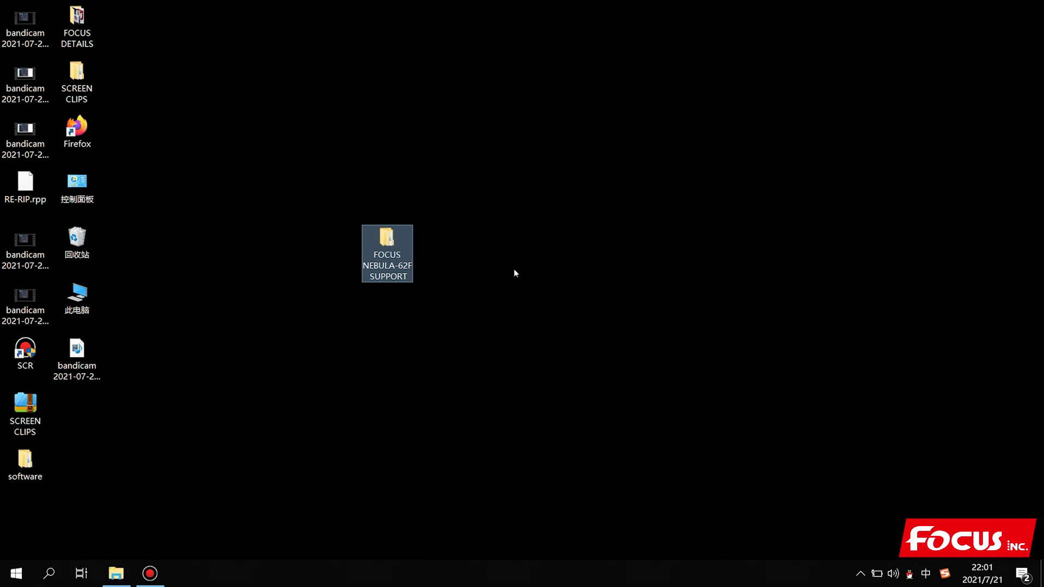
left_click(515, 271)
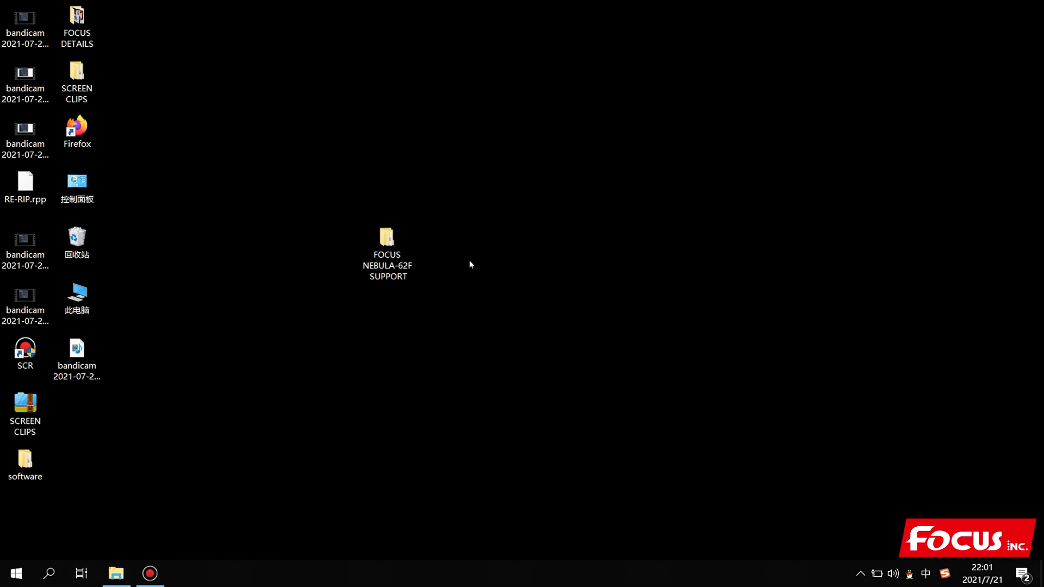
left_click(401, 262)
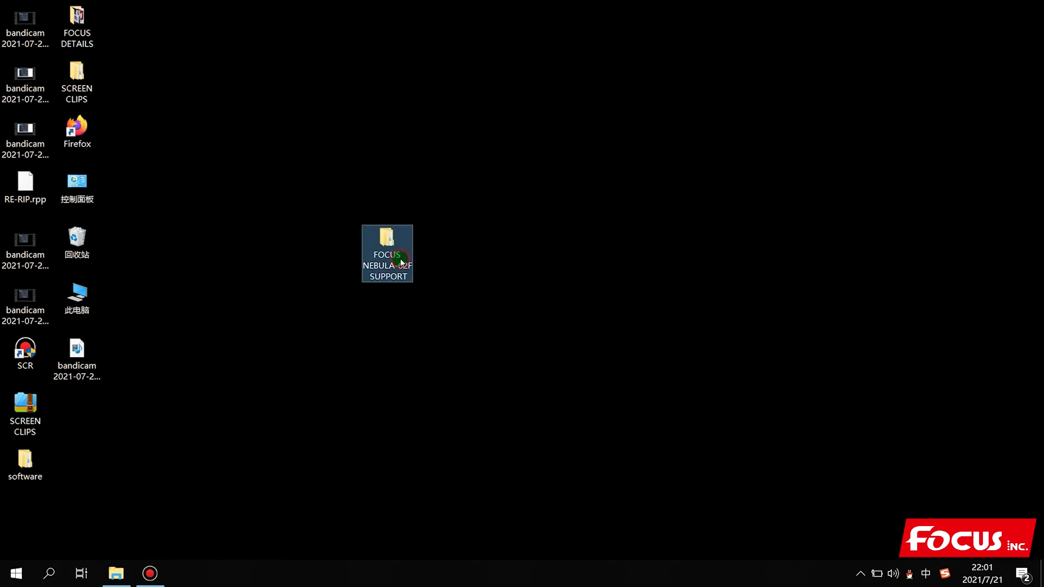
left_click(396, 266)
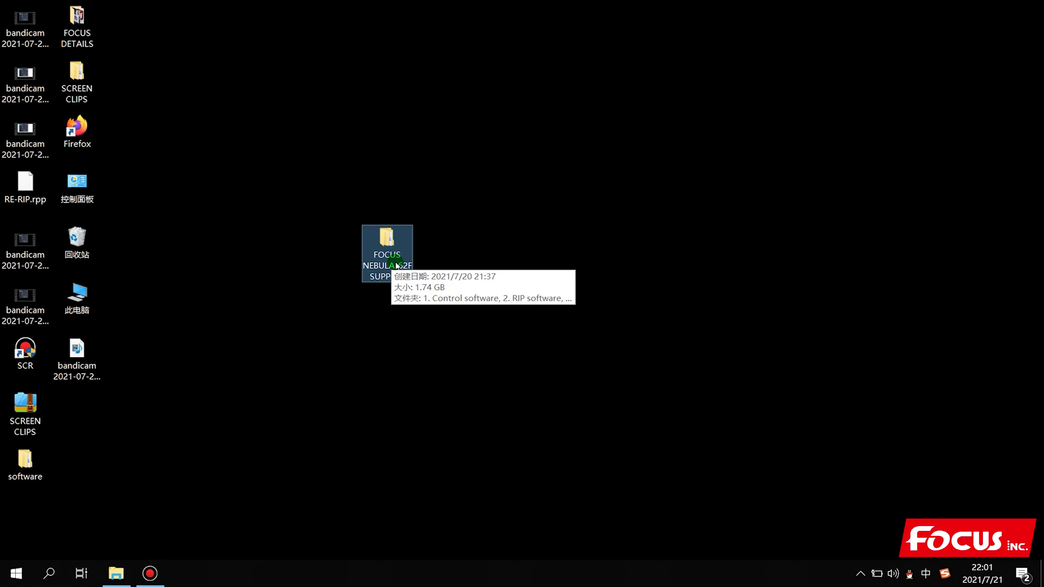
Open the "1. Control software" subfolder of FOCUS NEBULA-62F SUPPORT and widen its name column.
double_click(396, 258)
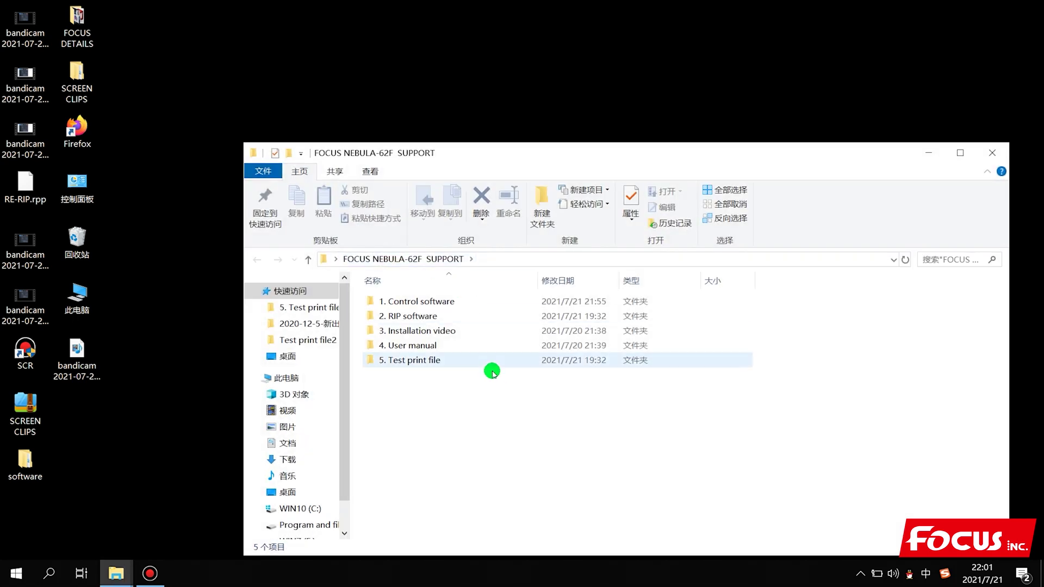
left_click_drag(541, 155, 541, 28)
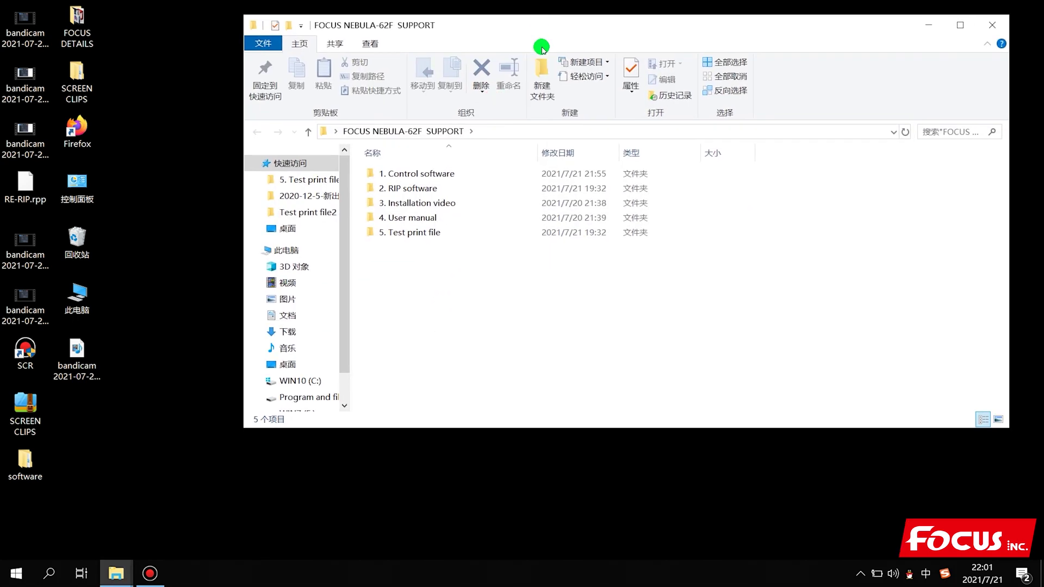
double_click(460, 174)
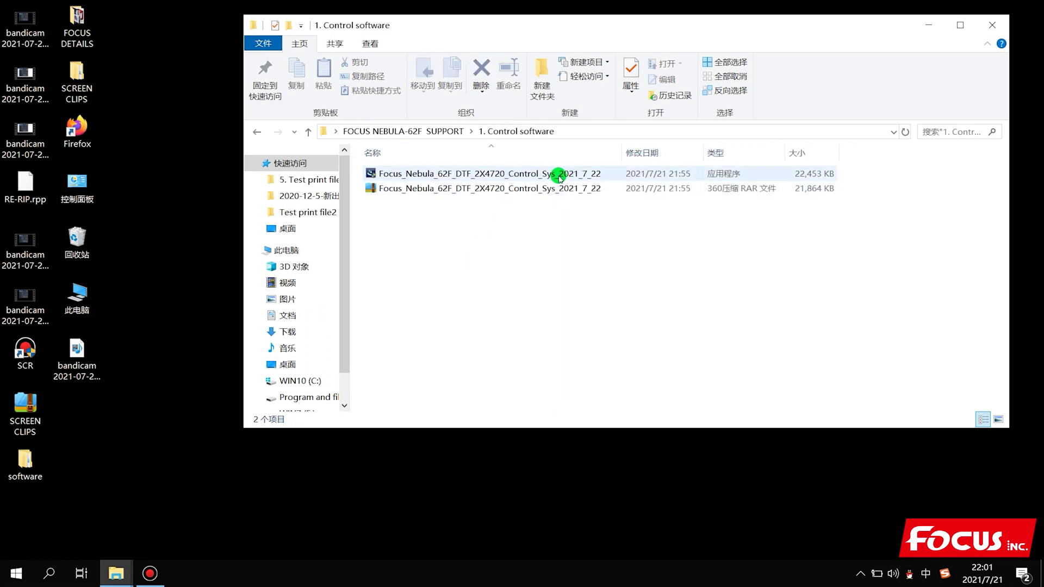
left_click_drag(622, 155, 680, 157)
Launch the Focus_Nebula_62F_DTF_2X4720_Control_Sys_2021_7_22 application installer with English (英语) as the setup language.
left_click(439, 177)
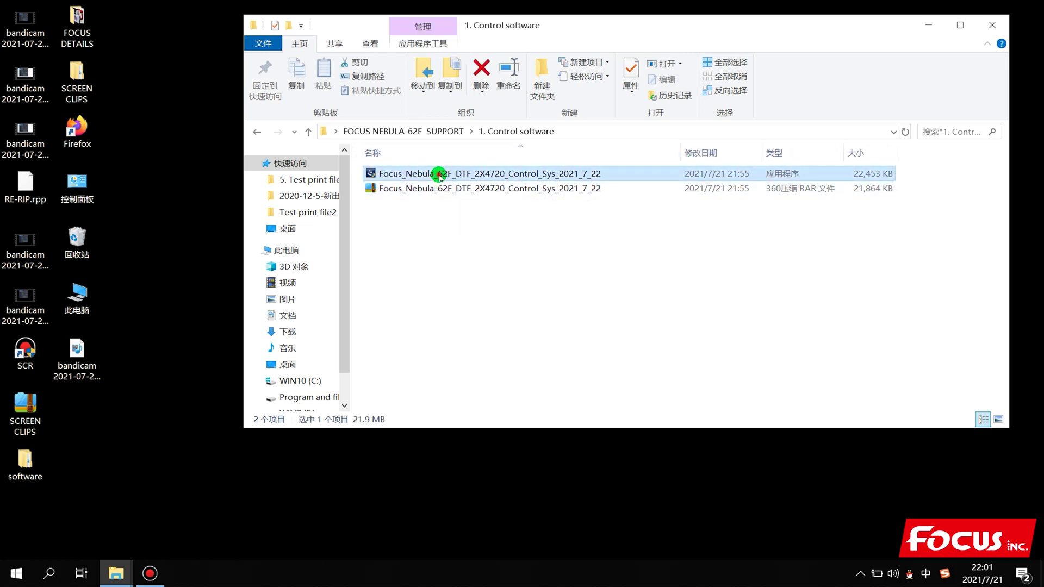
double_click(440, 175)
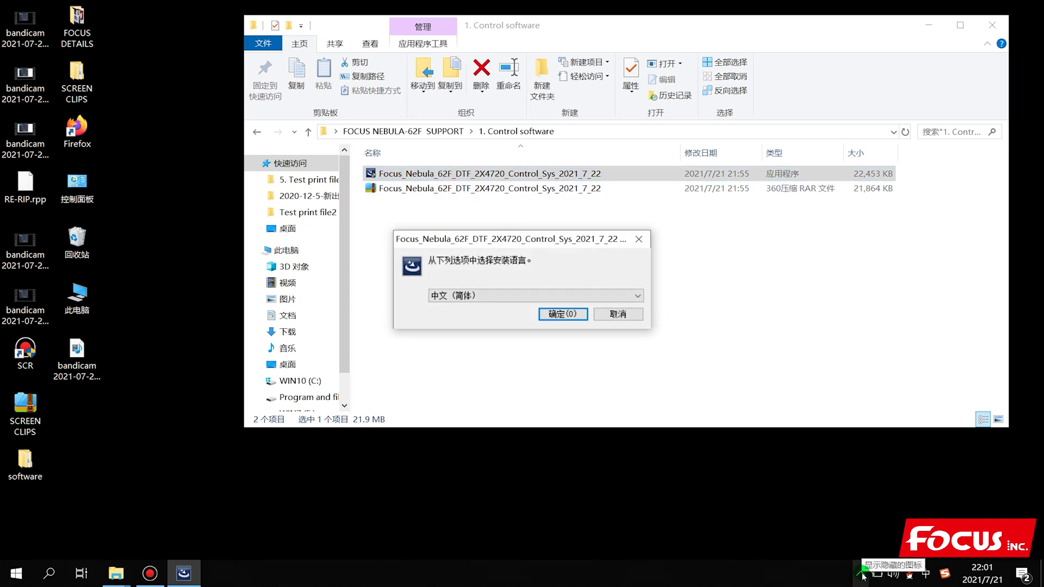
left_click(501, 299)
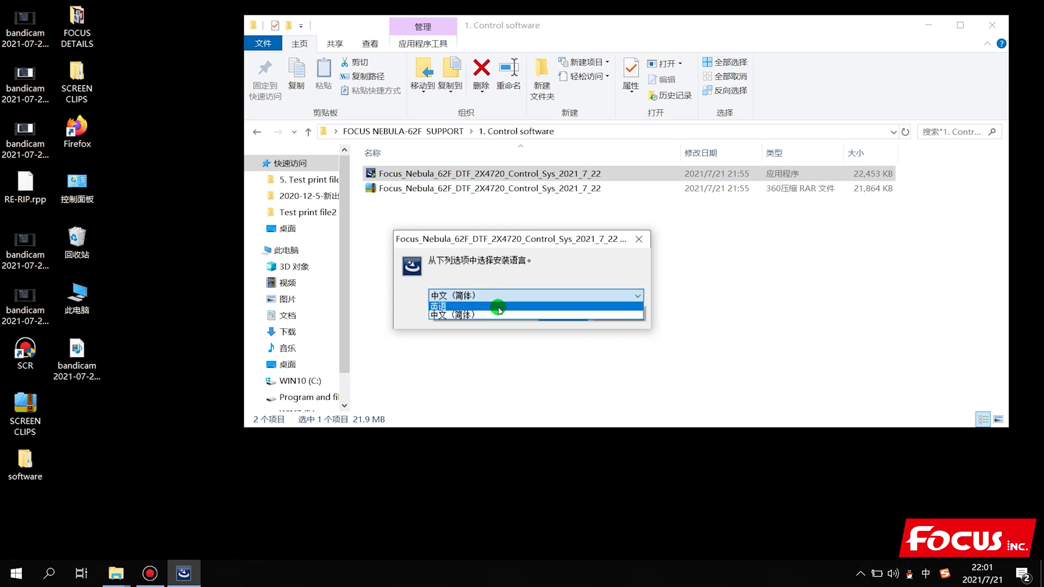
left_click(500, 307)
left_click(563, 314)
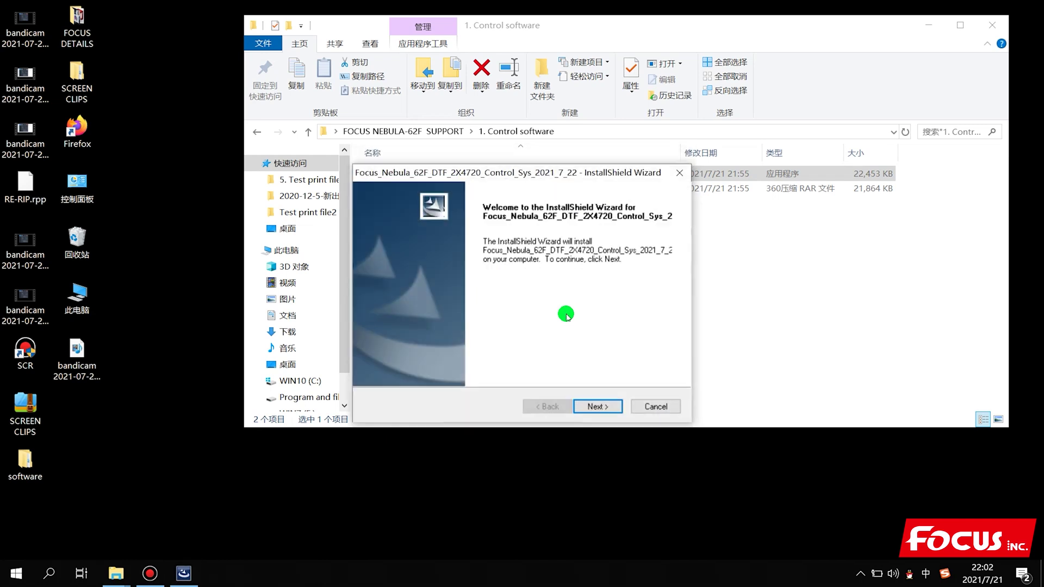
Start installing the control software with the default features into the destination folder D:\Program Files.
left_click(607, 411)
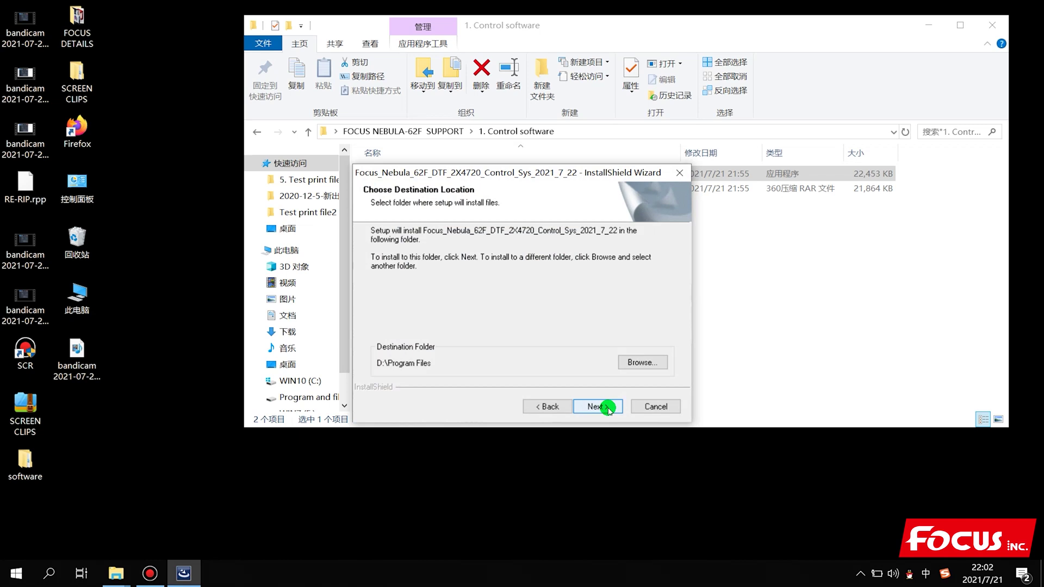
left_click(631, 362)
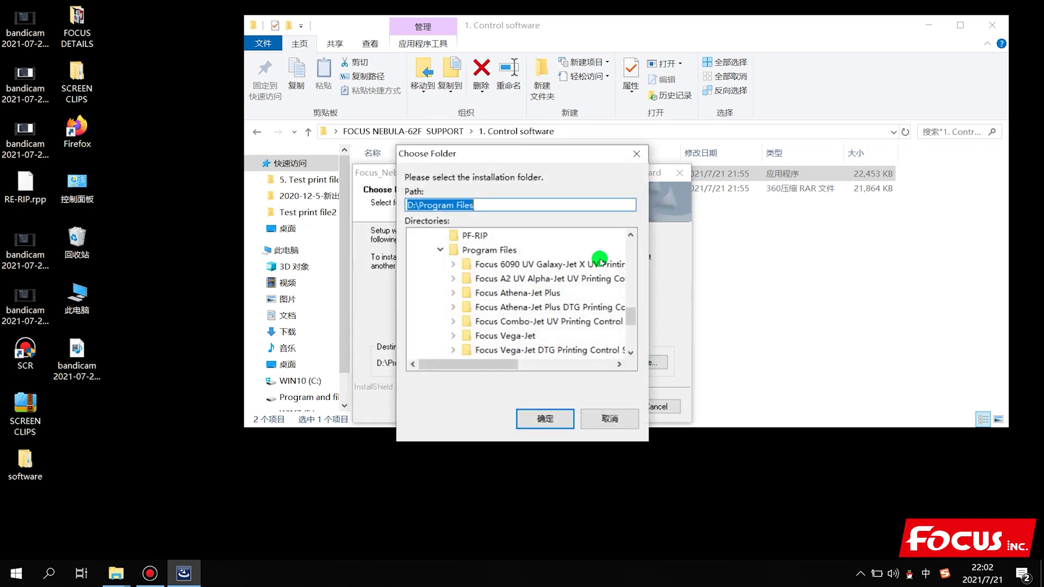
left_click(630, 416)
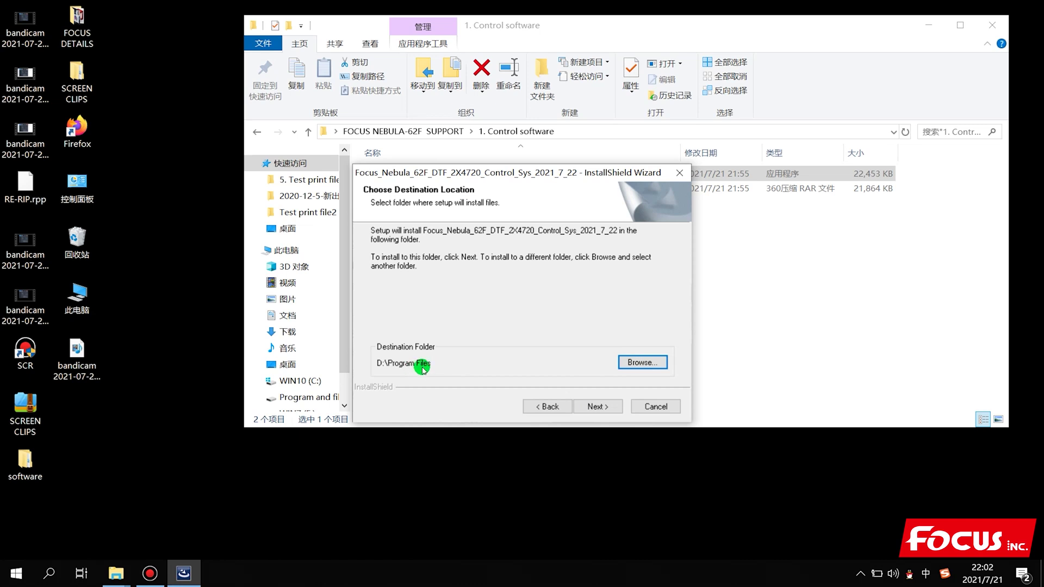
left_click(598, 407)
left_click(598, 407)
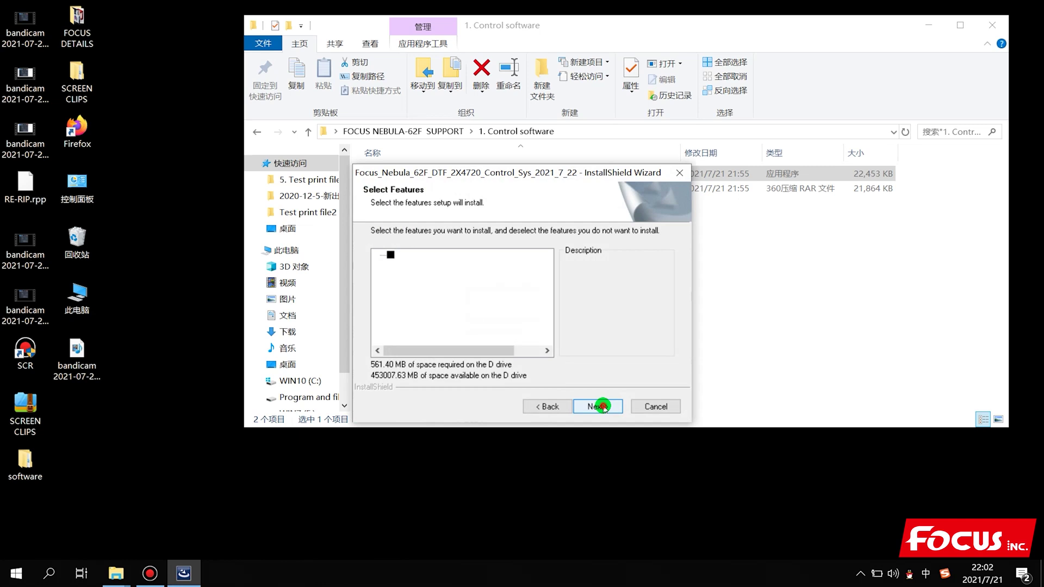
left_click(601, 407)
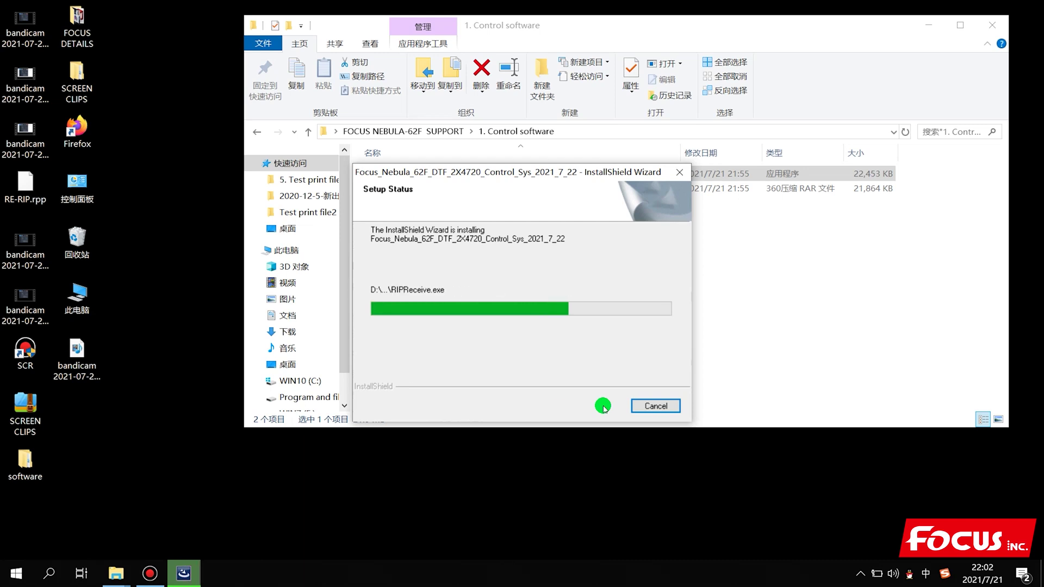
Repair the Visual C++ 2008 x86 Runtime and finish its setup.
left_click(411, 242)
left_click(596, 418)
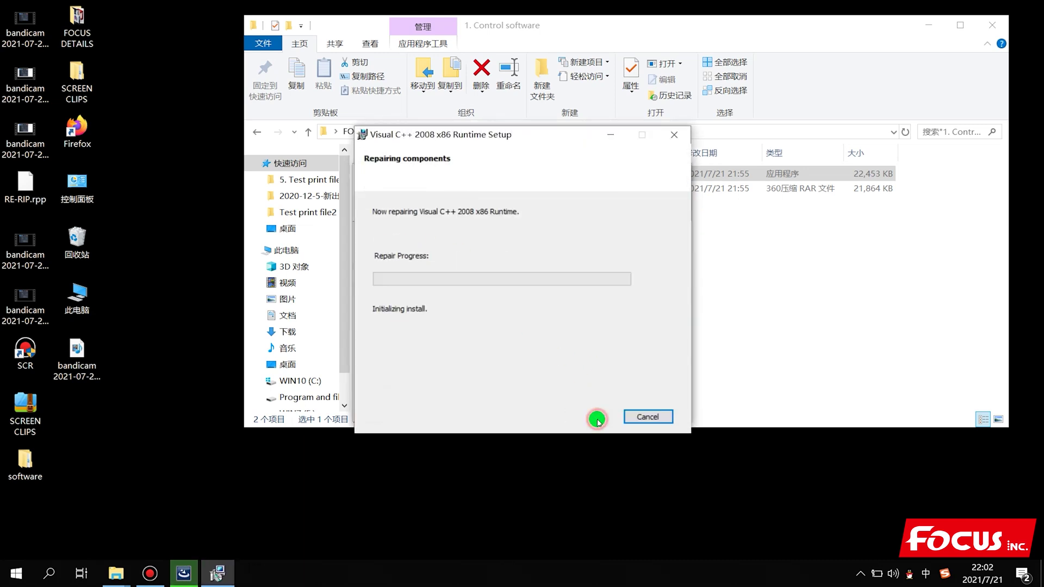
left_click(648, 417)
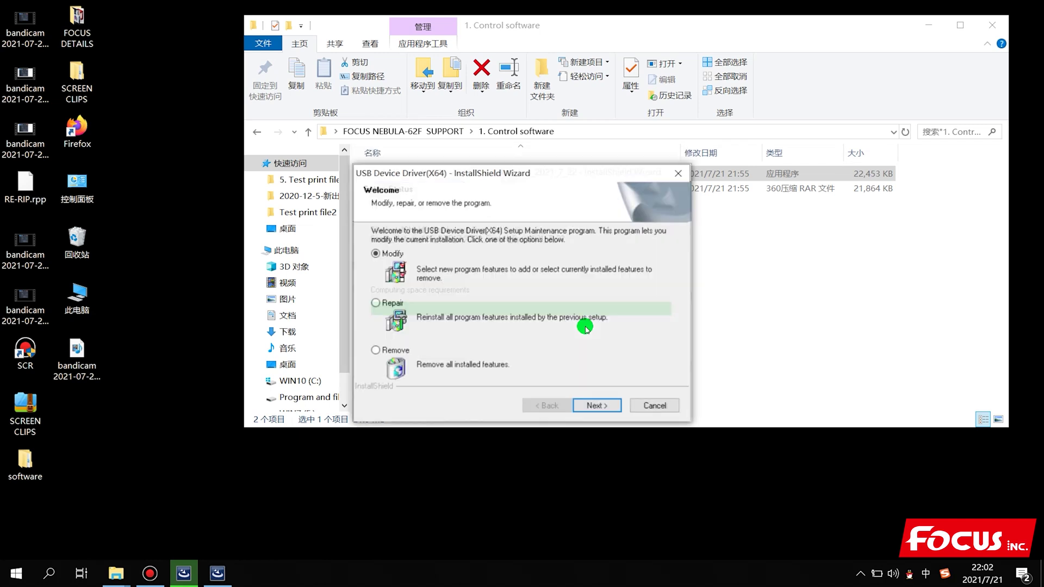
Run the USB Device Driver(X64) setup with the Modify option and the cyusb feature, and finish the installation.
left_click(597, 405)
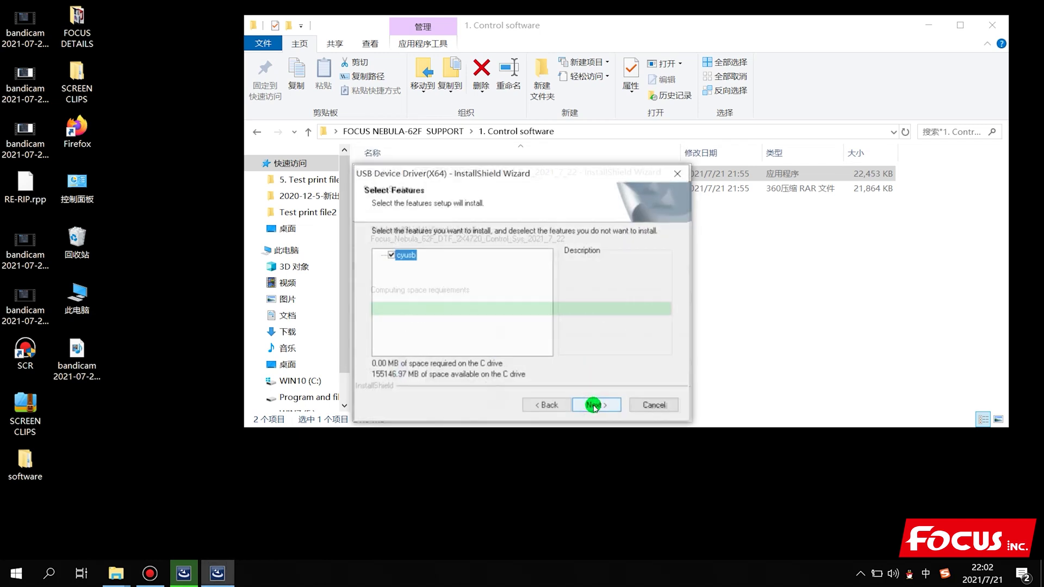
left_click(600, 407)
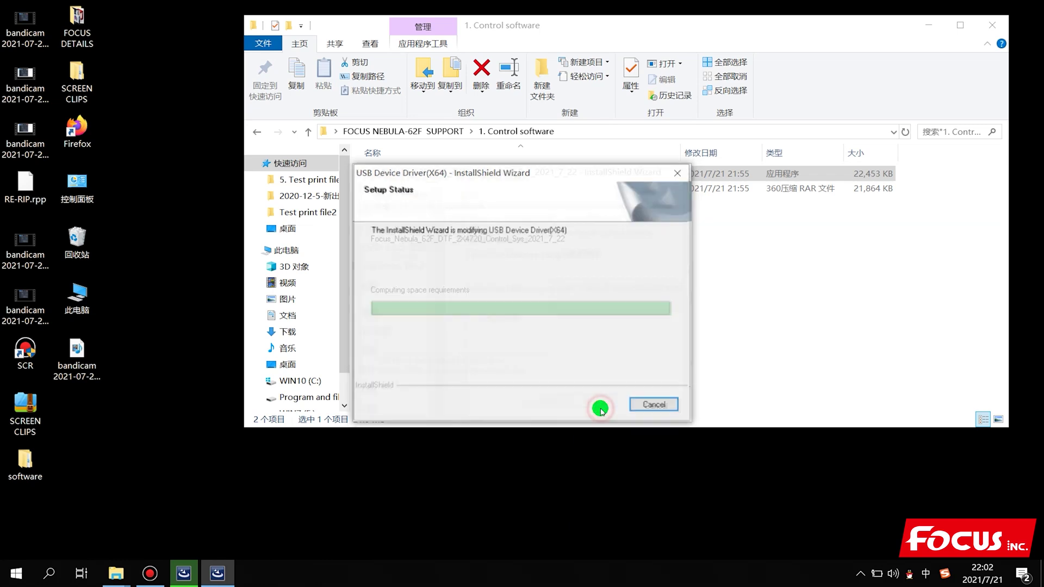
left_click(600, 408)
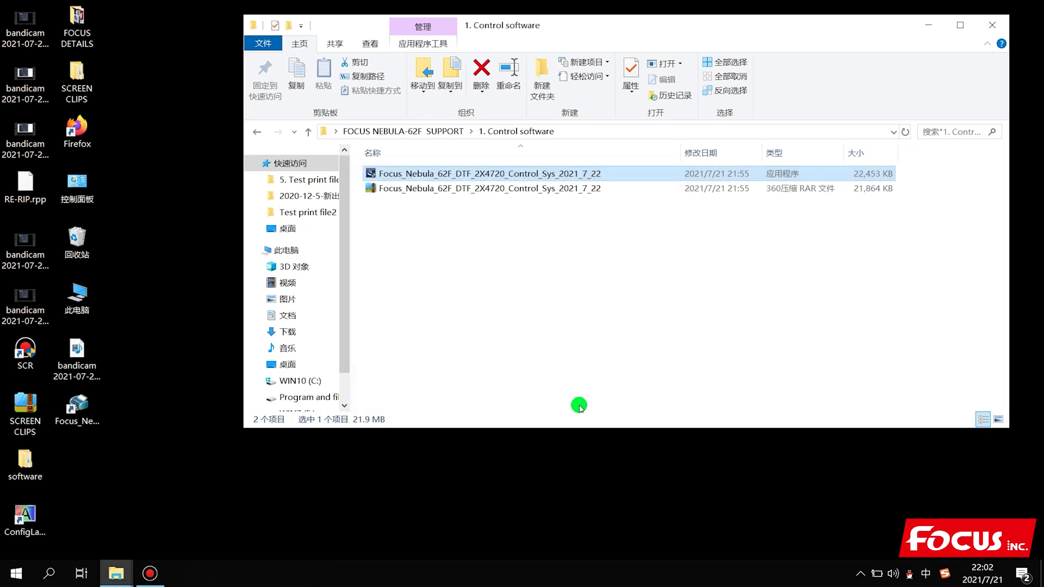
Minimize the Control software folder and move the new Focus_Nebula_62F control software shortcut to the middle of the desktop.
left_click(609, 282)
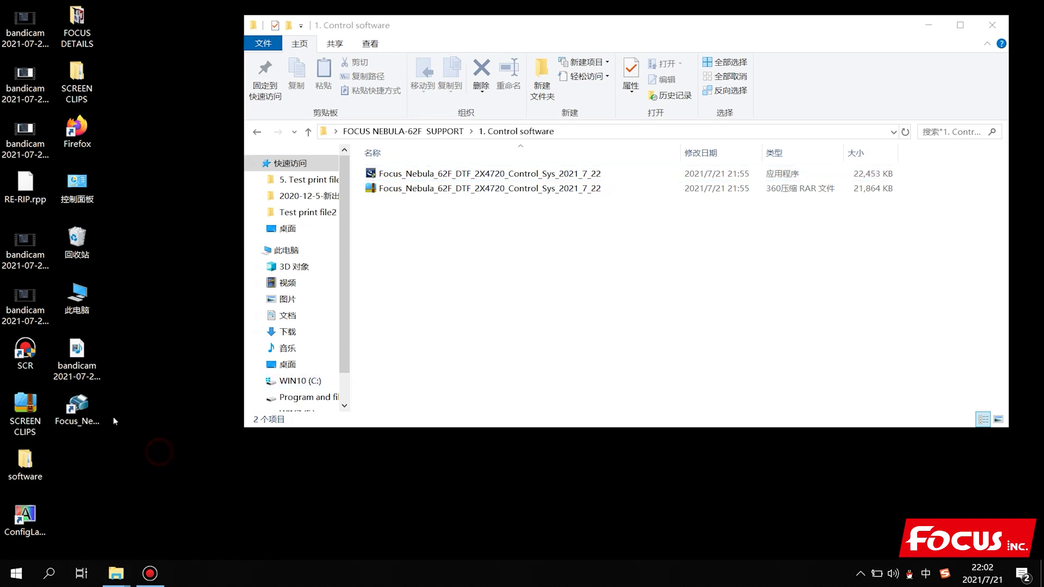
left_click(80, 408)
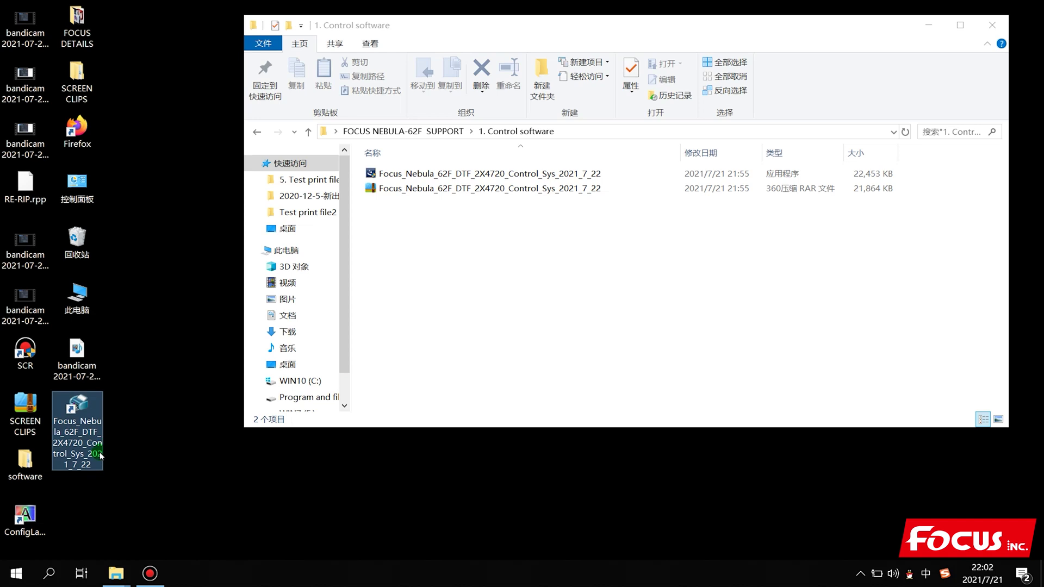
left_click(928, 25)
left_click_drag(76, 405, 550, 230)
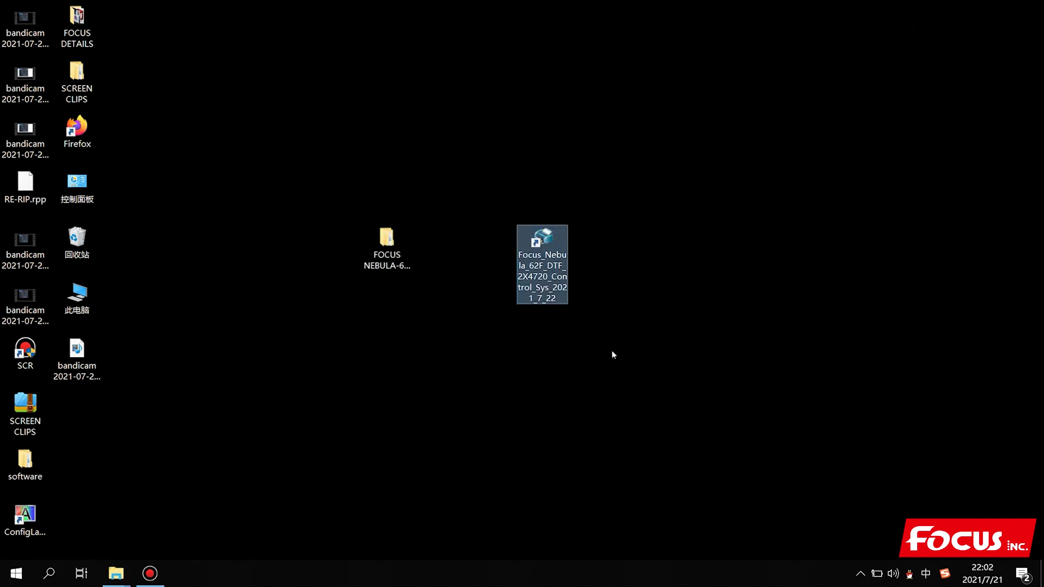
Try launching the Focus Nebula-62F control software from its desktop shortcut and dismiss the PrintDream dialog.
double_click(555, 240)
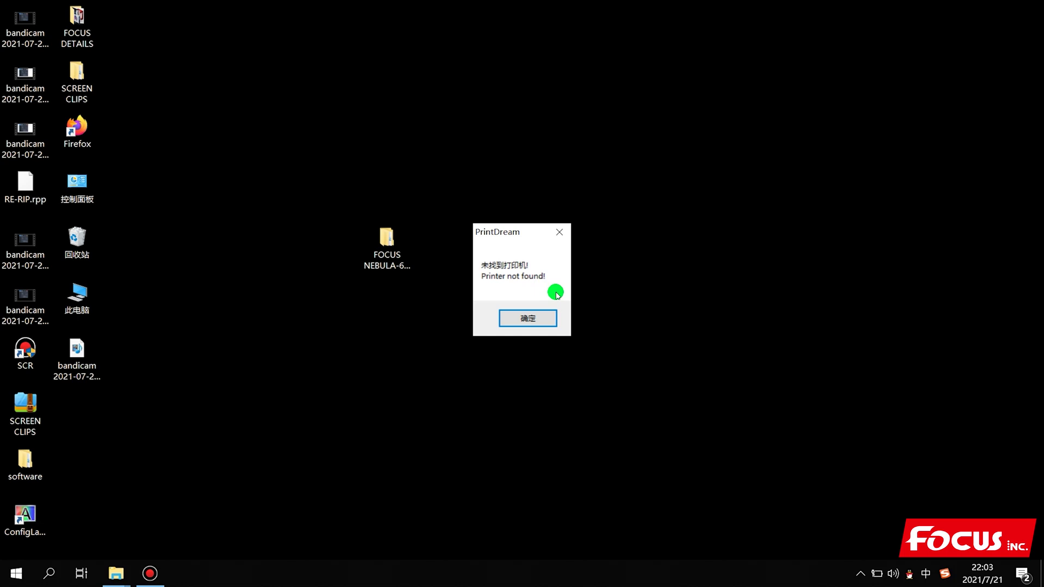
left_click(563, 238)
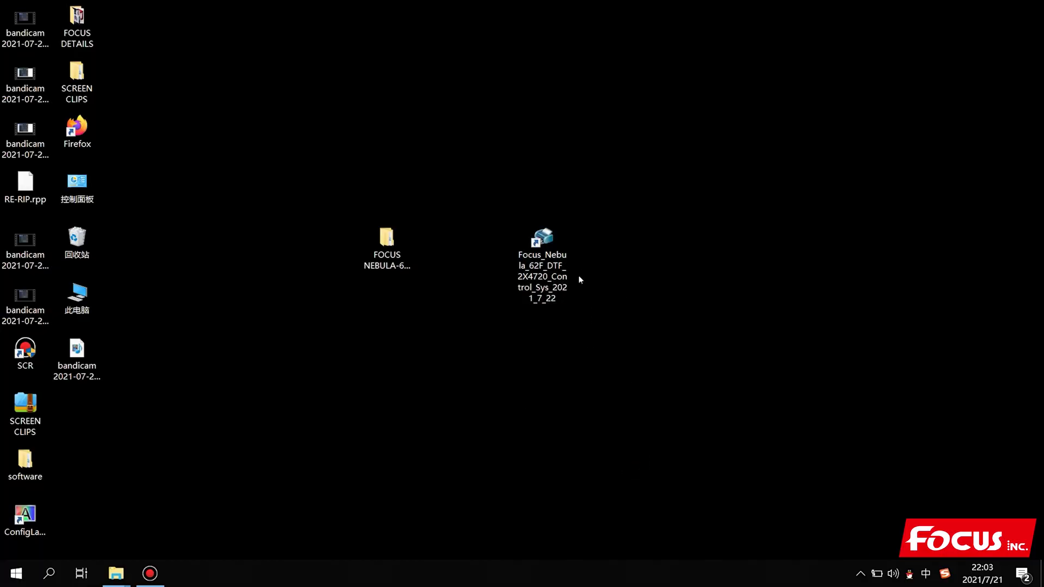
left_click(561, 249)
Open the "2. RIP software" subfolder of FOCUS NEBULA-62F SUPPORT and widen its name column.
left_click(393, 243)
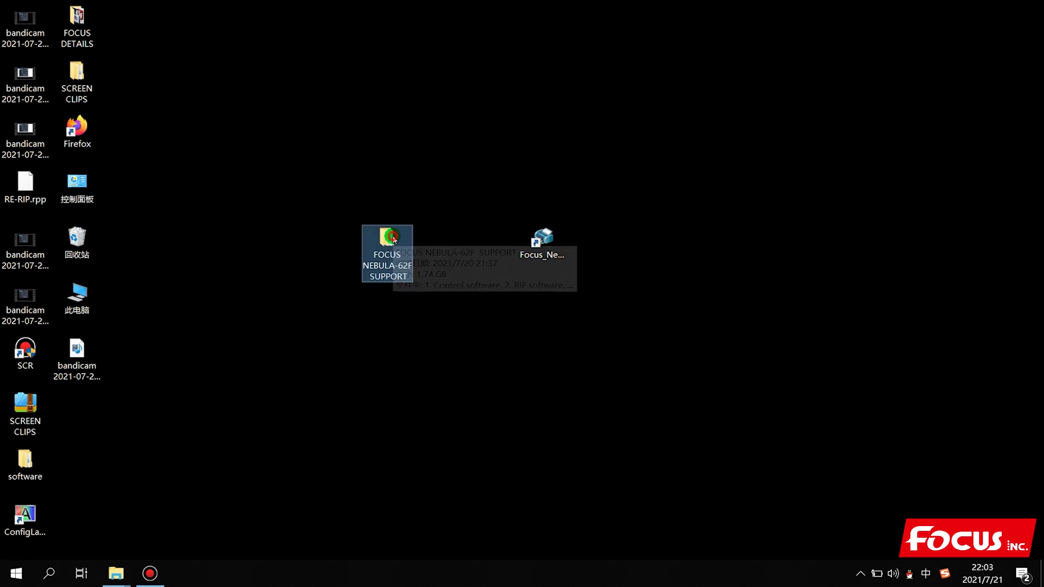
double_click(393, 243)
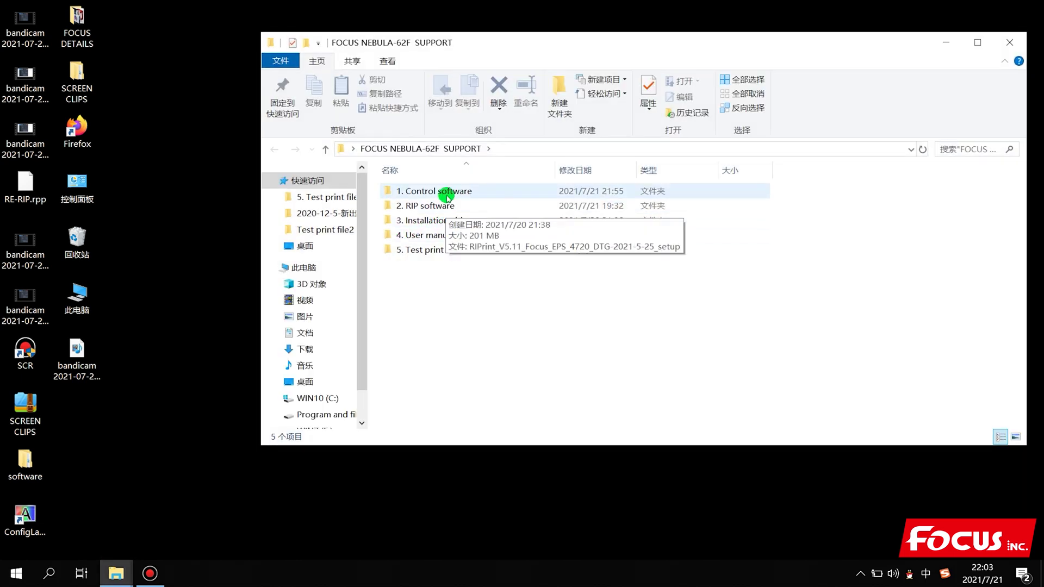
double_click(445, 205)
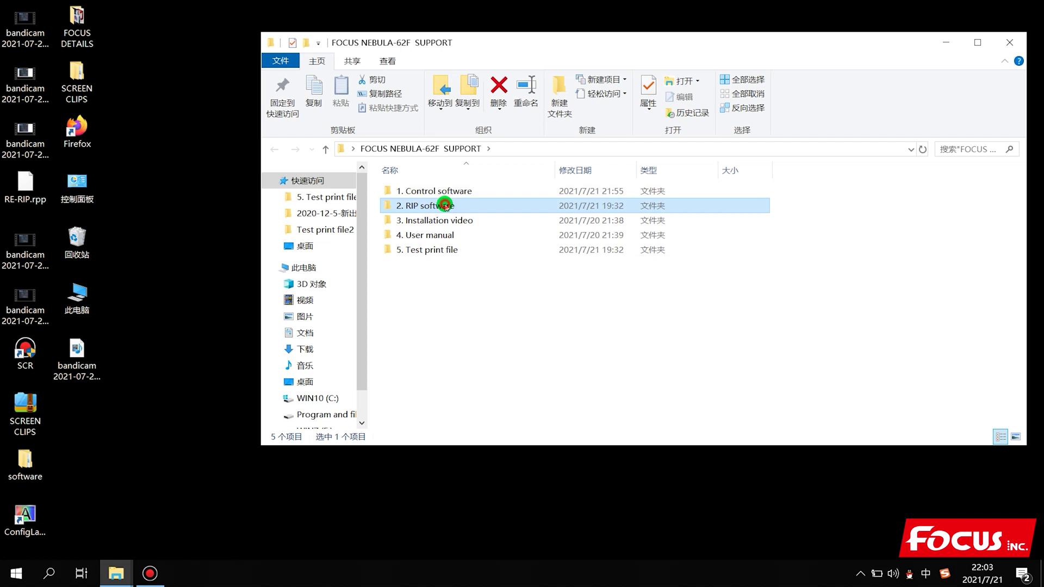
left_click_drag(556, 170, 621, 173)
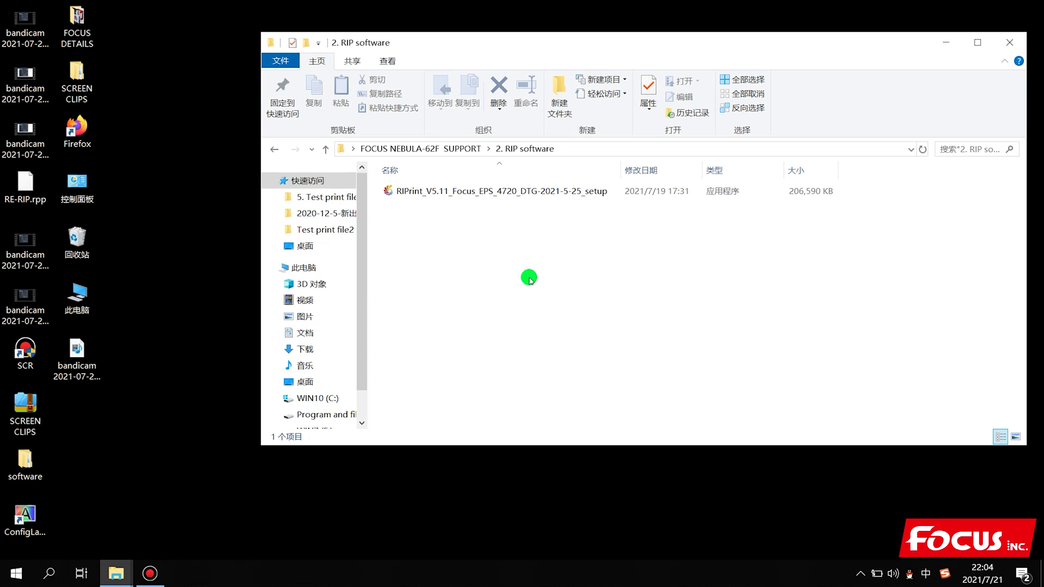
Start the RIPrint_V5.11_Focus_EPS_4720_DTG-2021-5-25_setup installer and confirm English as the setup language.
left_click(626, 262)
left_click_drag(624, 171, 662, 177)
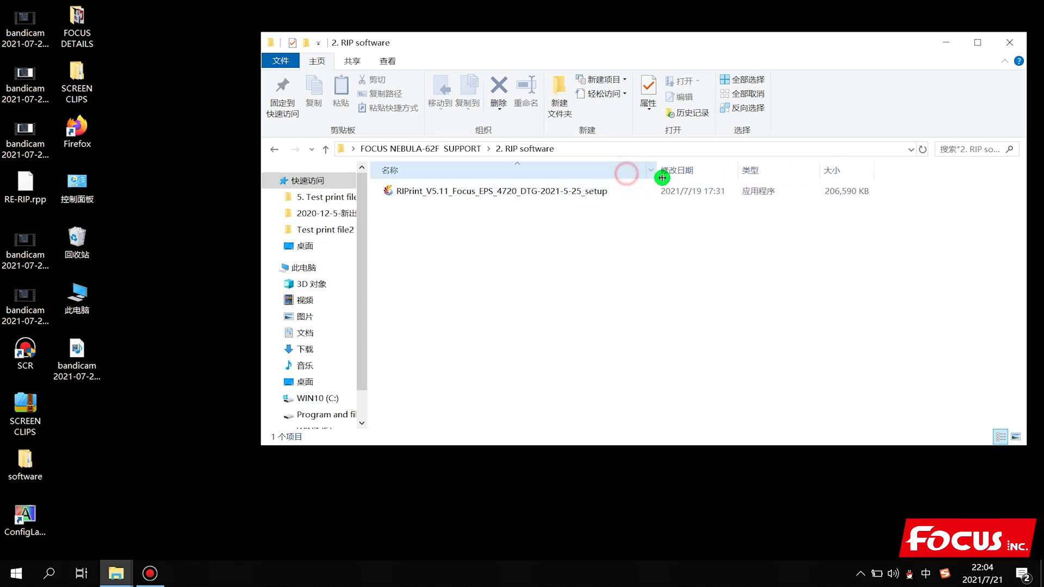
left_click(577, 192)
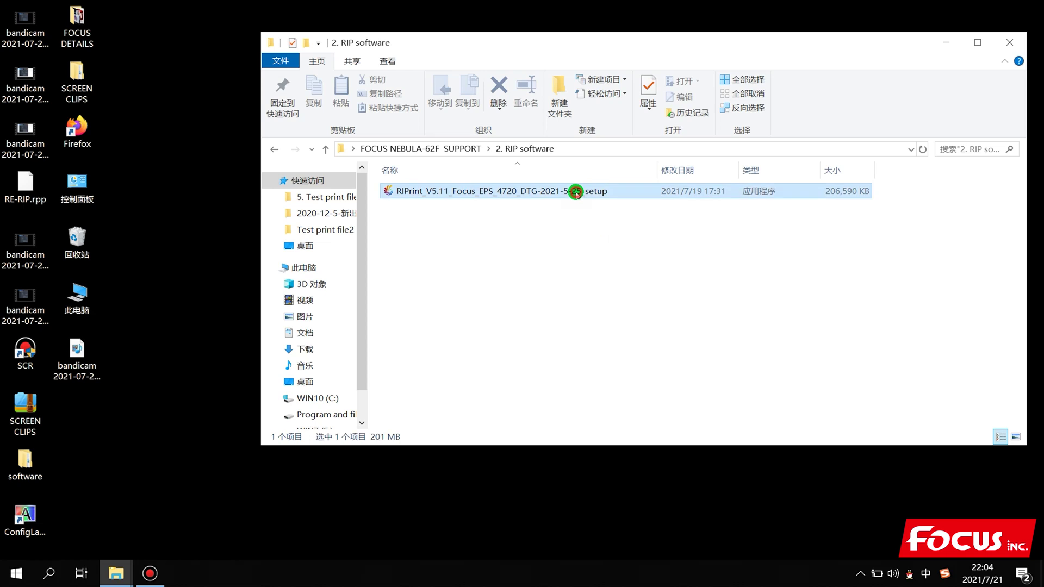
double_click(577, 192)
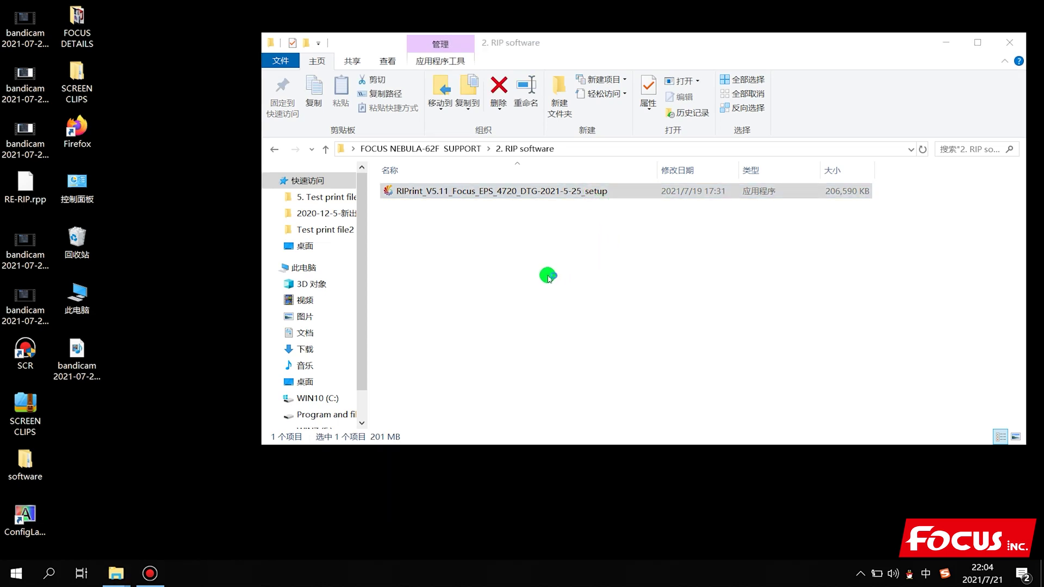
left_click(538, 289)
left_click(525, 303)
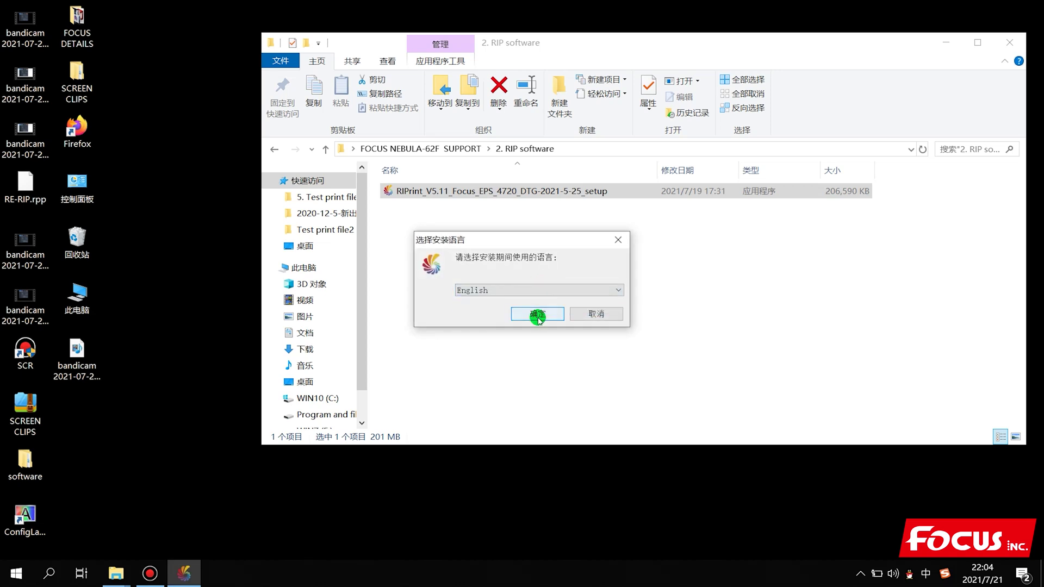
left_click(537, 316)
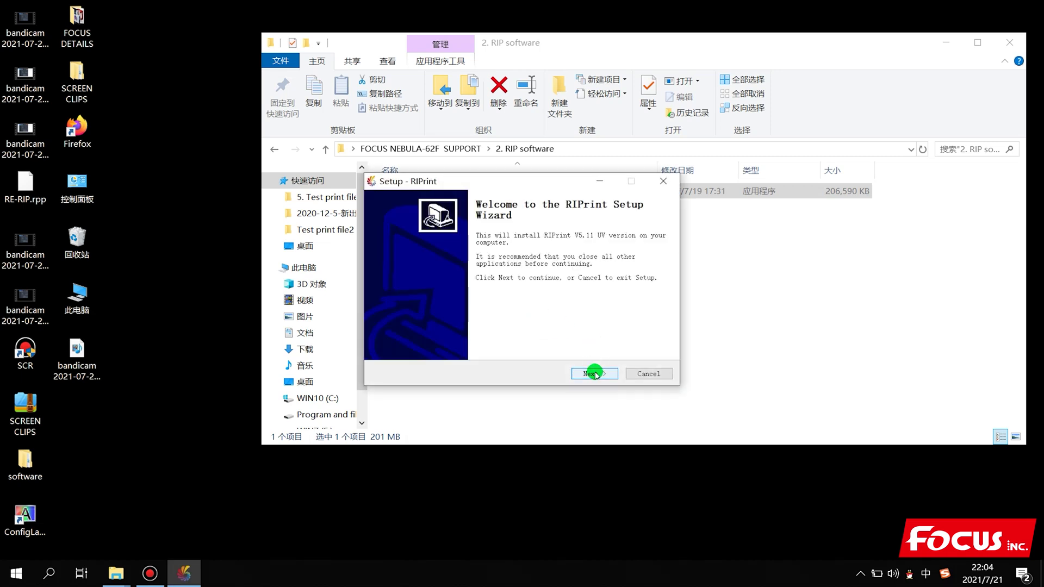
Accept the RIPrint license agreement and agree to install into the existing C:\Program Files (x86)\RIPrint folder.
left_click(595, 374)
left_click(477, 341)
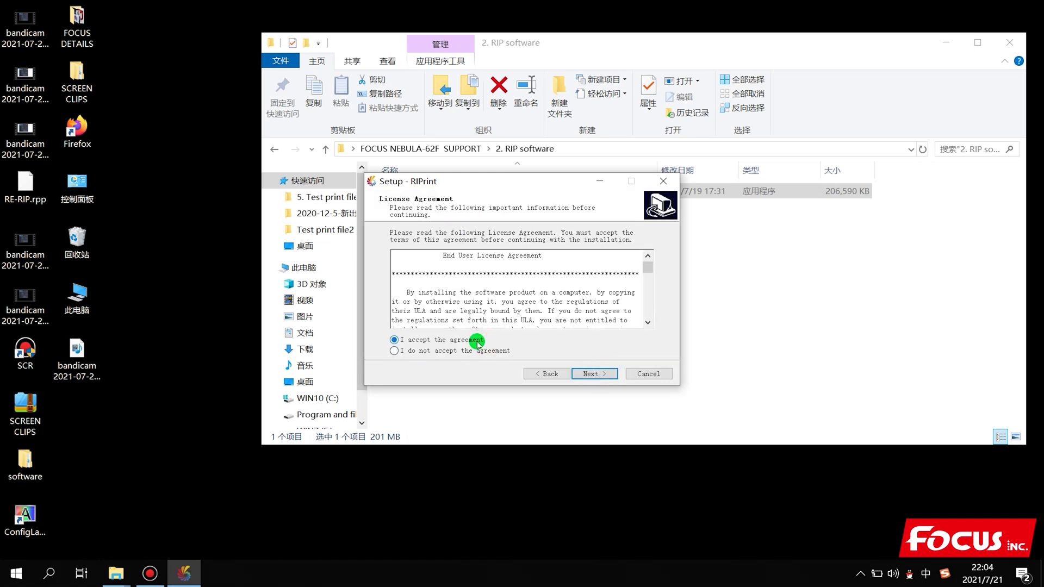
left_click(593, 375)
left_click(593, 375)
left_click(594, 375)
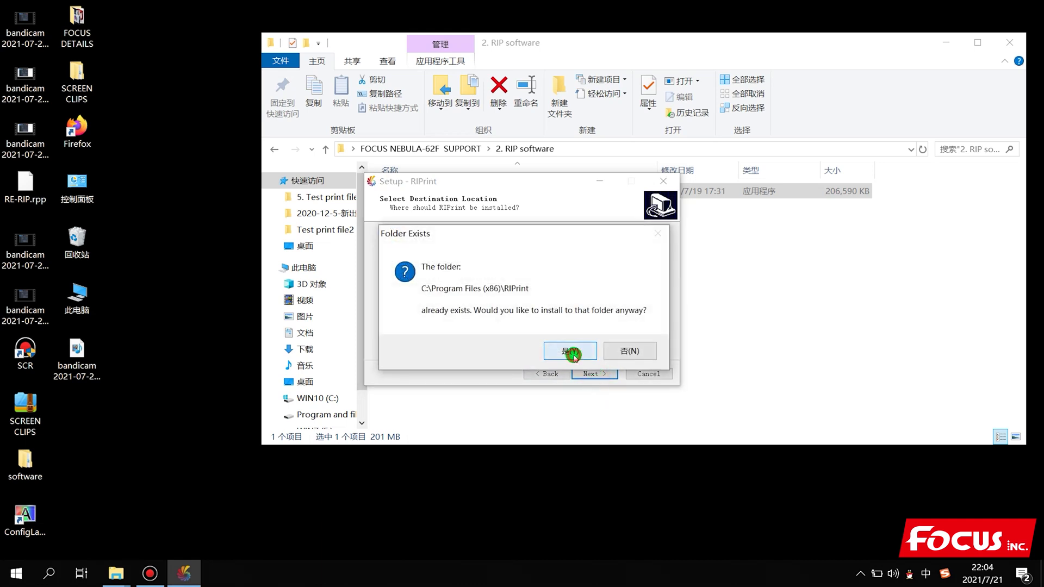
left_click(570, 352)
Keep the default program group plus the desktop and Quick Launch icons, and start the RIPrint installation.
left_click(593, 375)
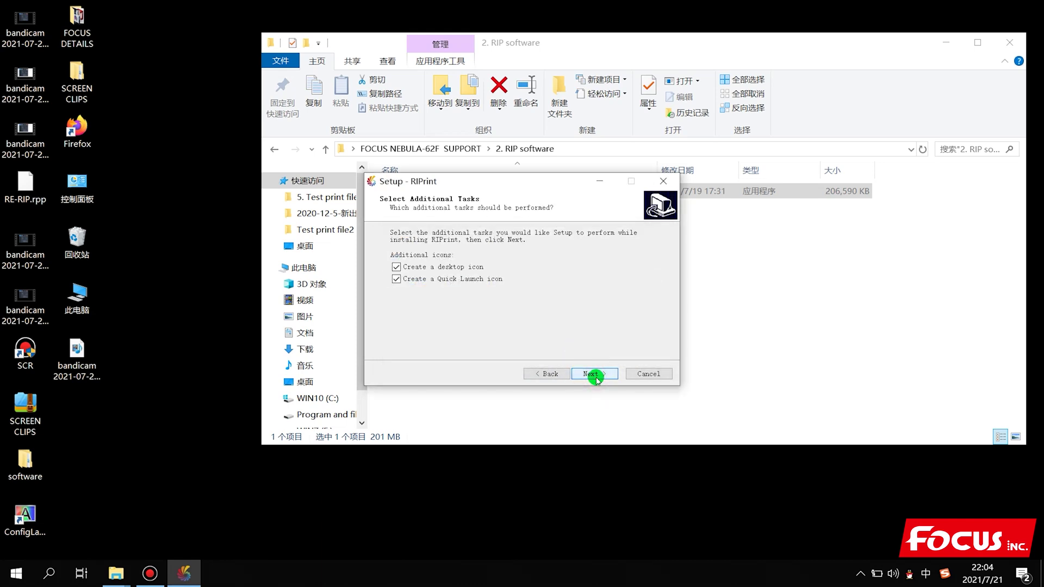
left_click(595, 375)
left_click(595, 375)
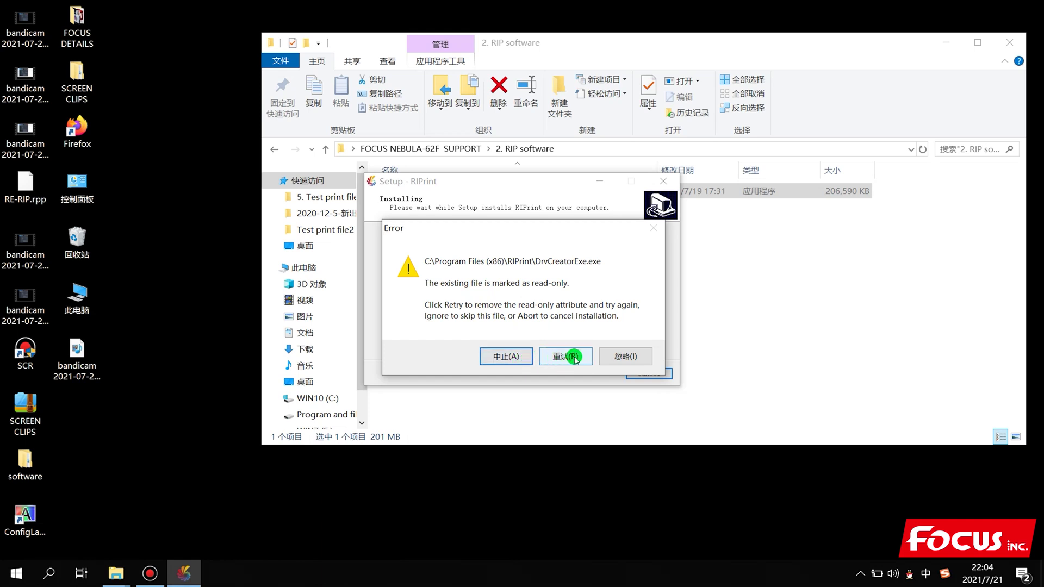
Skip the existing read-only files, such as DrvCreatorExe.exe and RIPrint.exe, to let the installation continue.
left_click(627, 358)
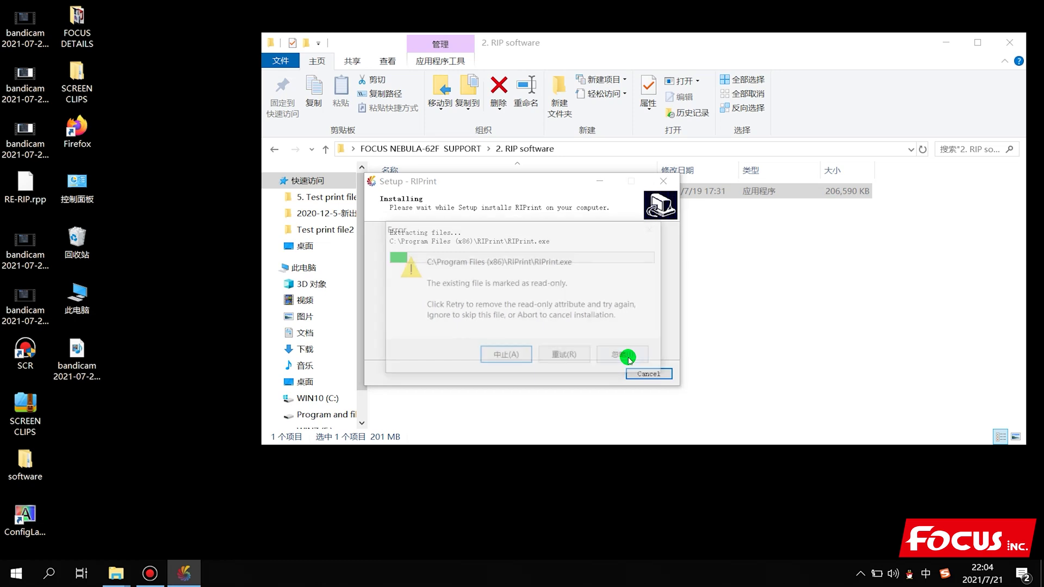
left_click(627, 357)
left_click(627, 358)
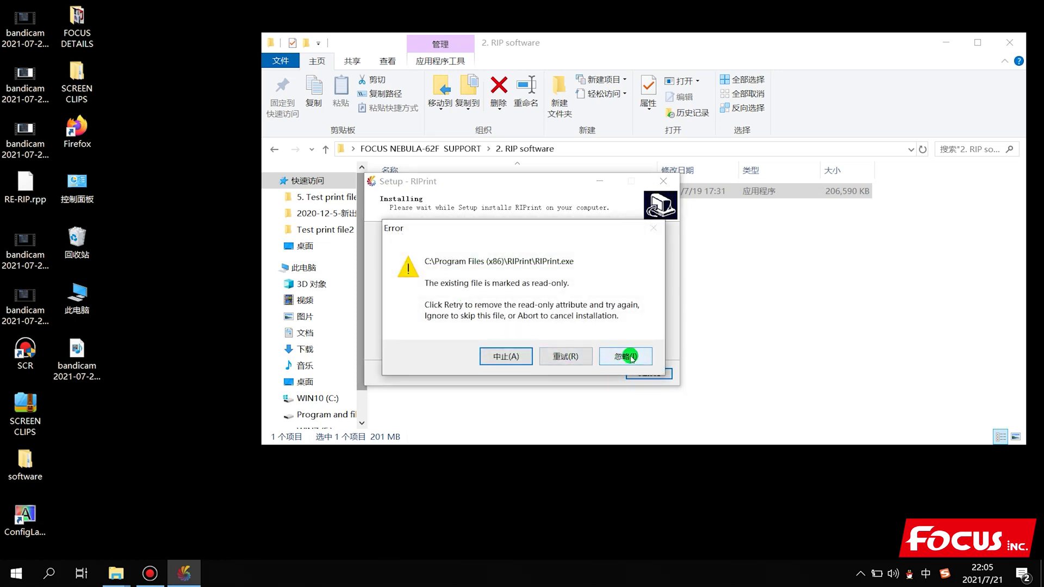
left_click(630, 357)
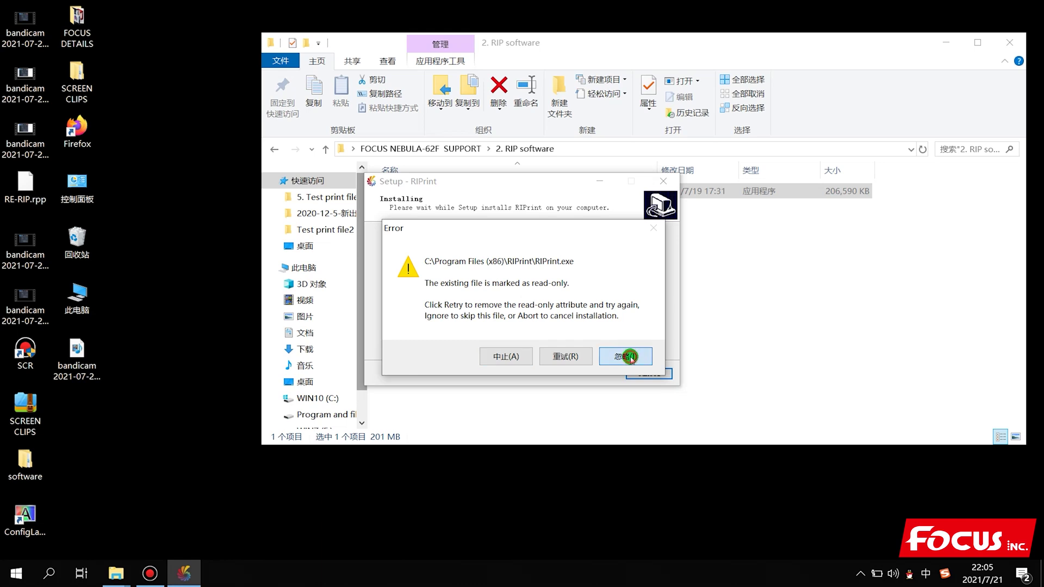
left_click(630, 357)
left_click(630, 357)
Repair the Microsoft Visual C++ 2008 and 2010 x86 Redistributables and finish the RIPrint setup.
left_click(384, 243)
left_click(593, 417)
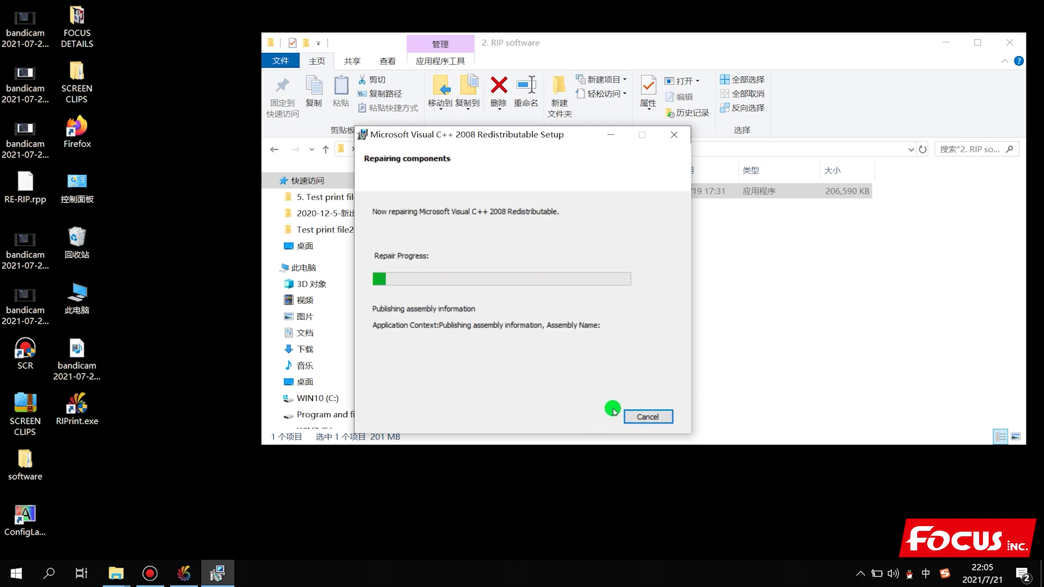
left_click(647, 417)
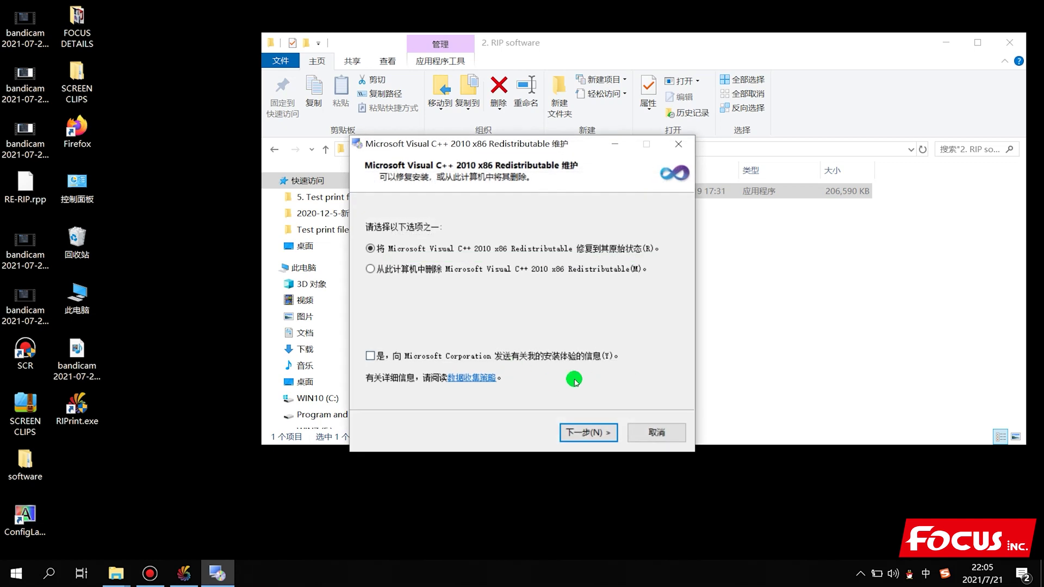
left_click(595, 430)
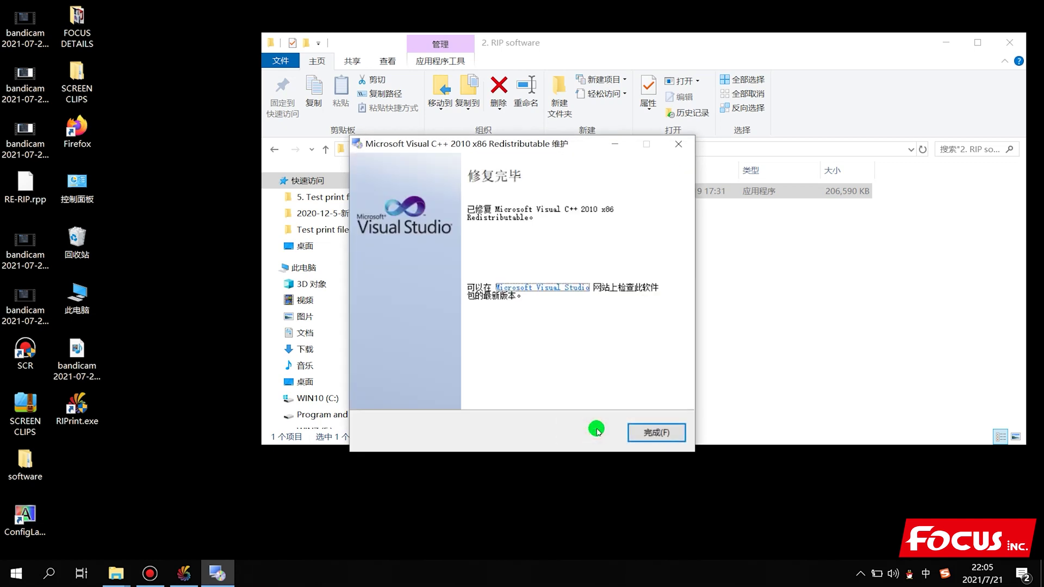
left_click(651, 431)
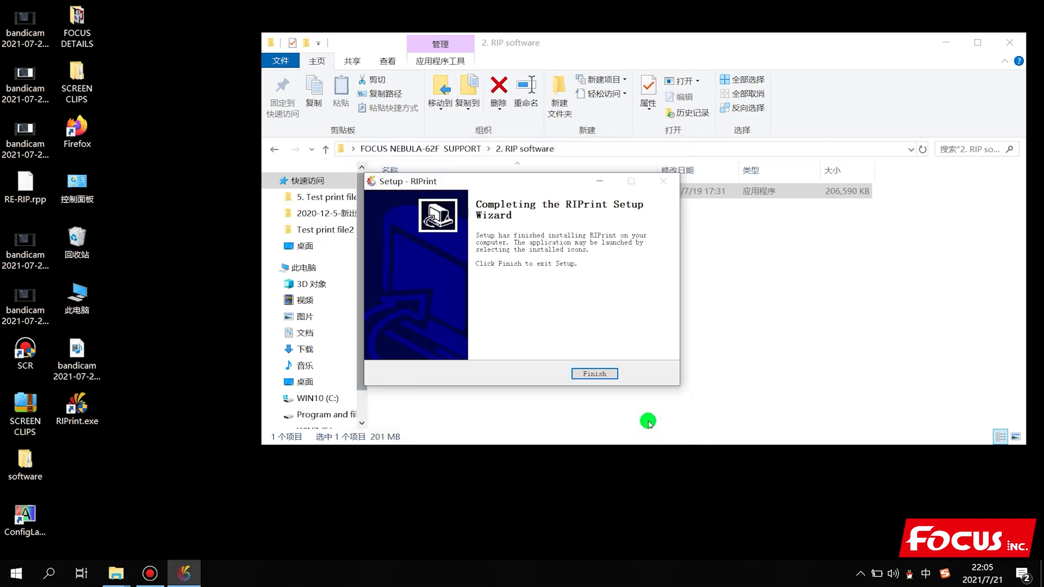
left_click(596, 374)
left_click(580, 350)
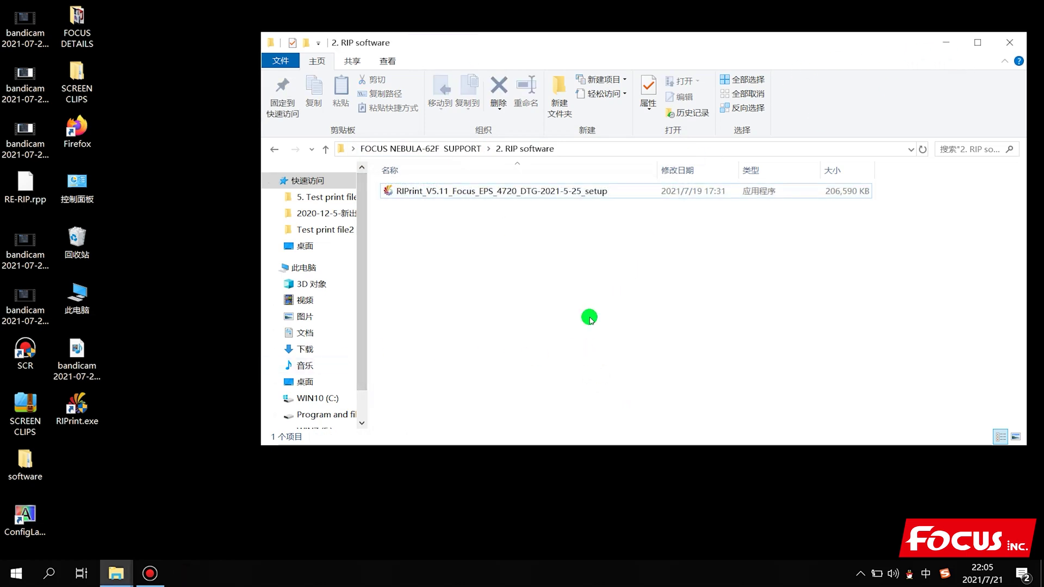
Minimize the RIP software folder, move the RIPrint.exe shortcut to the middle of the desktop and launch it.
left_click(947, 42)
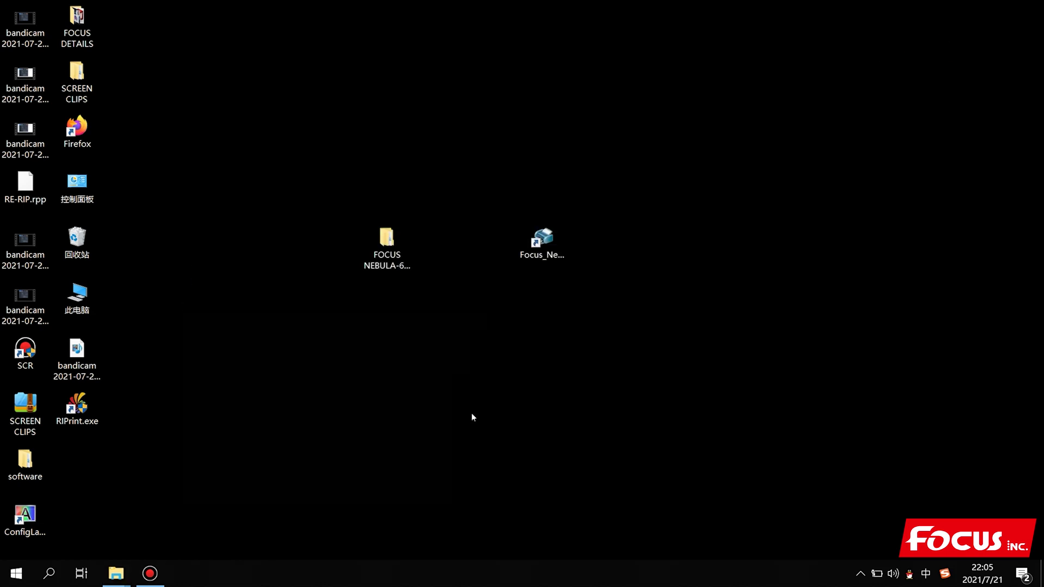
left_click_drag(77, 406, 585, 345)
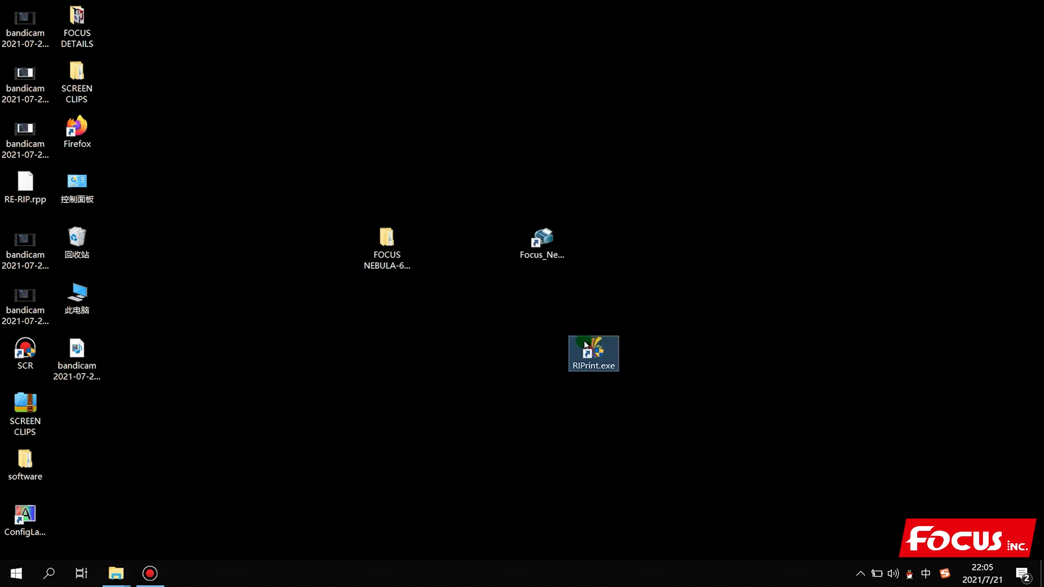
left_click(662, 354)
left_click(604, 354)
double_click(604, 354)
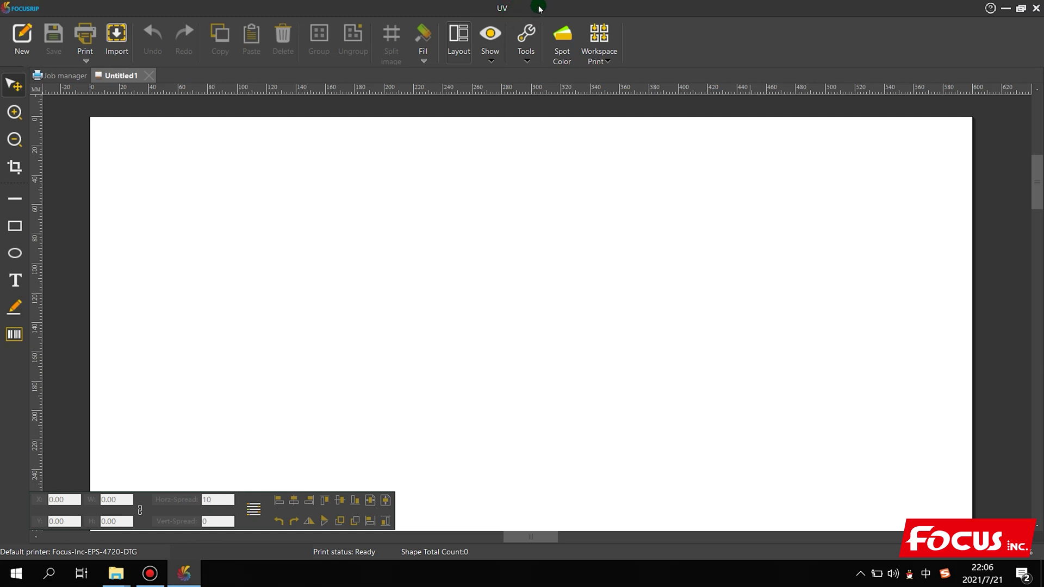
Check the default EPS-4720-DTG entry in the RIP software's printer settings, and close the program.
left_click(331, 260)
left_click(23, 10)
left_click(23, 10)
left_click(22, 9)
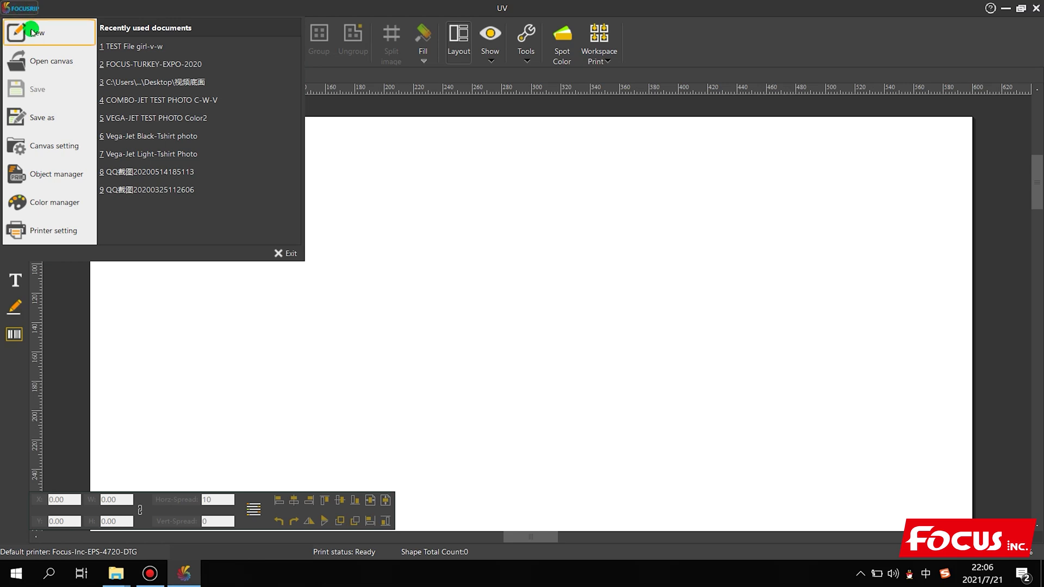
left_click(50, 231)
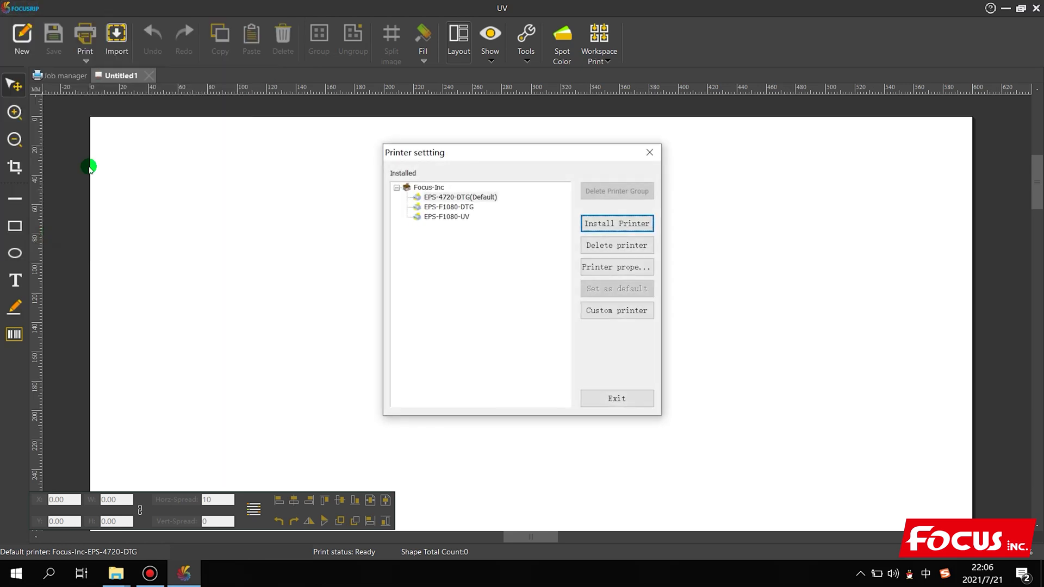
left_click(470, 200)
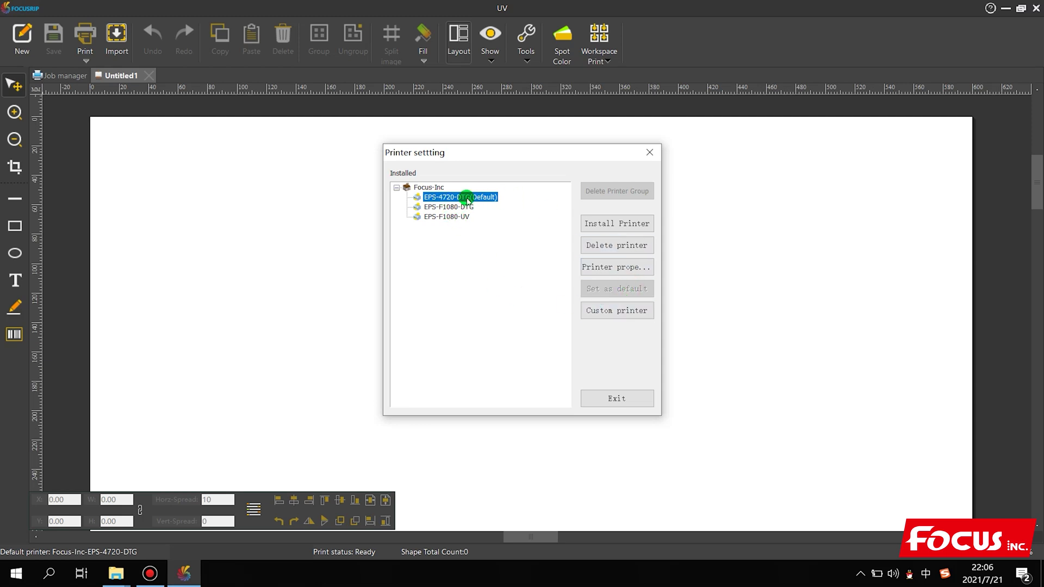
left_click(623, 401)
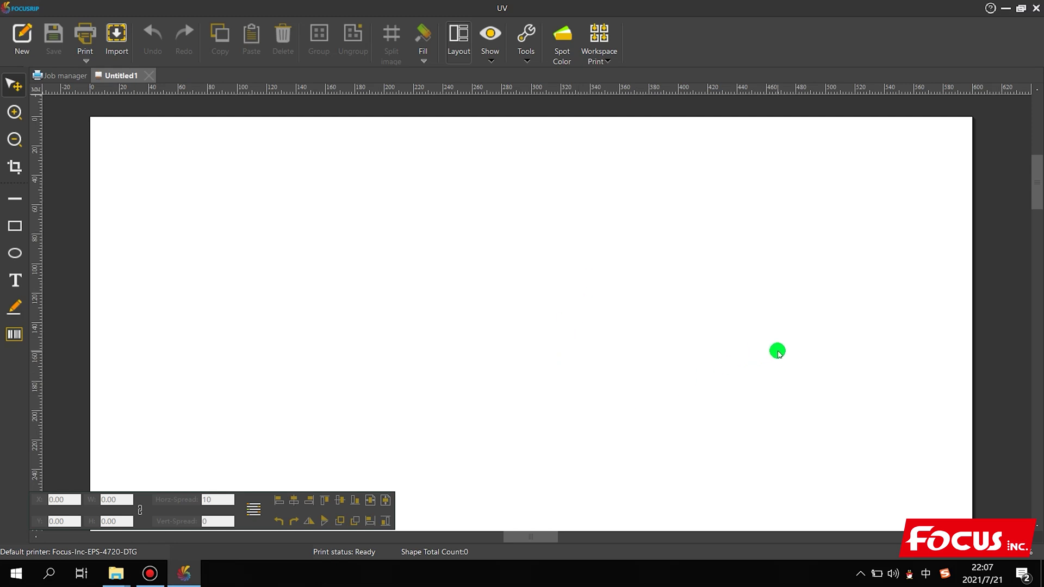
left_click(1038, 16)
left_click(725, 281)
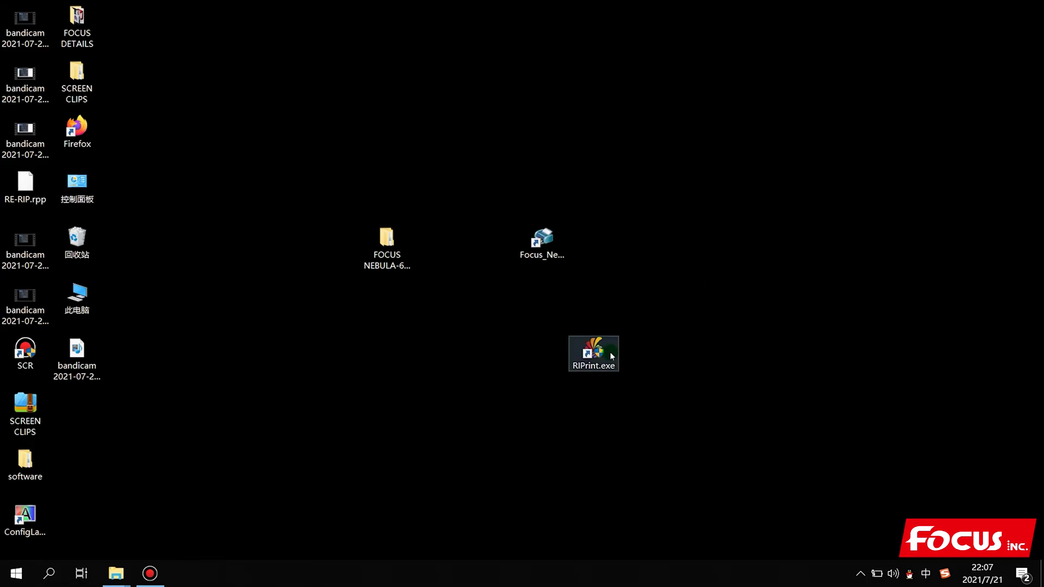